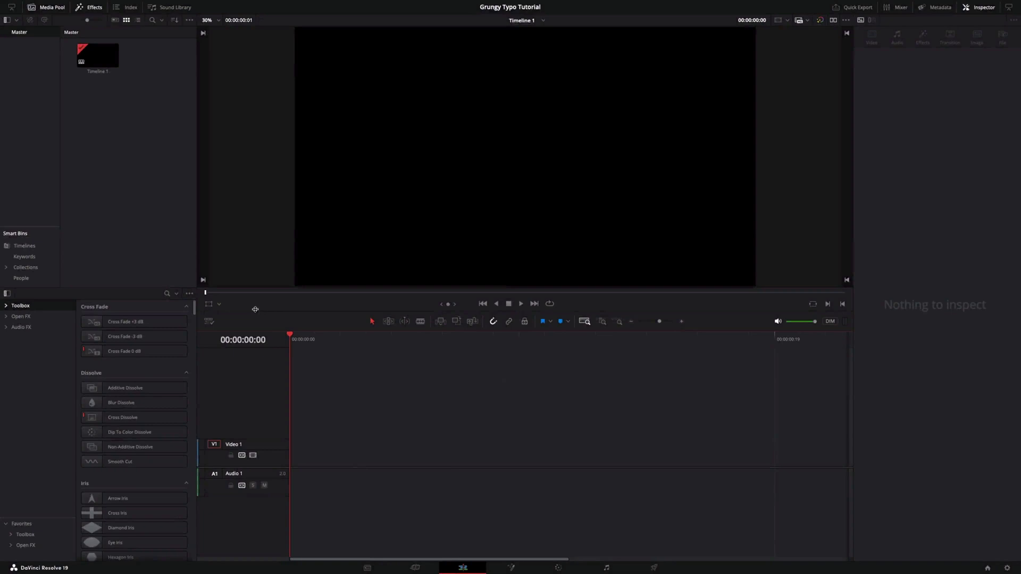
# Find the Fusion Composition effect and place it at the start of the Video 1 track.
pyautogui.click(167, 294)
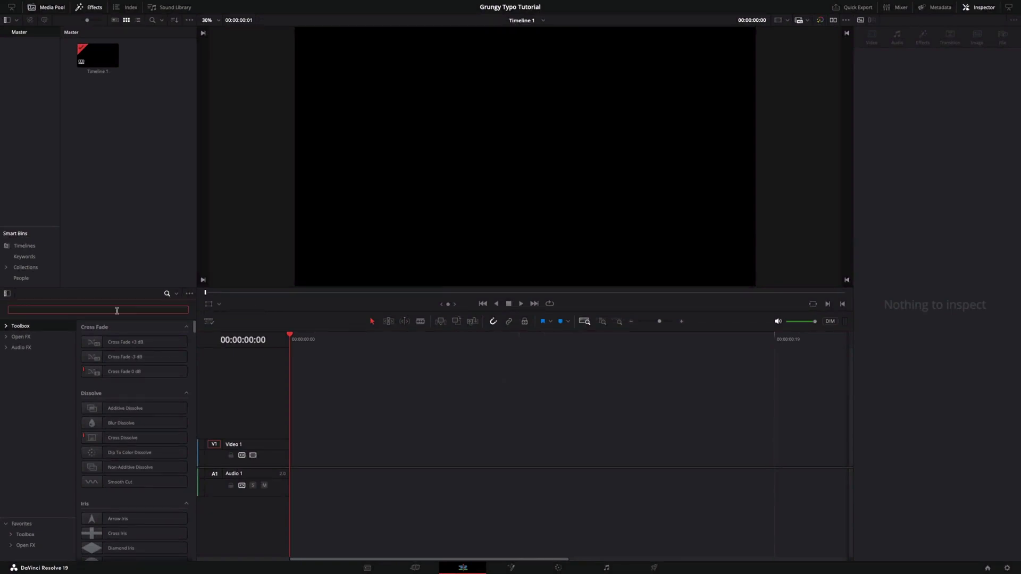
pyautogui.write('fusi')
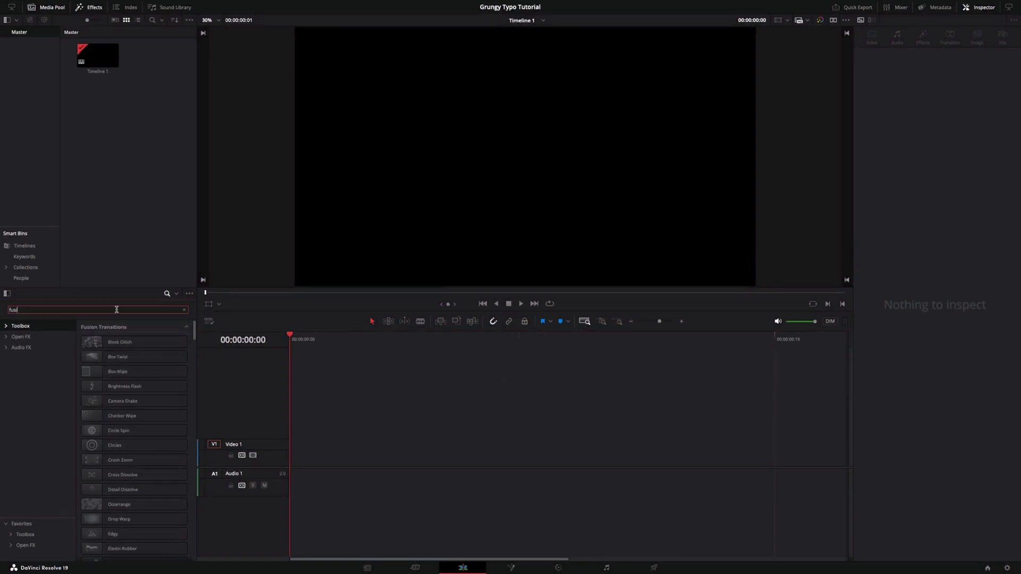
pyautogui.write('on c')
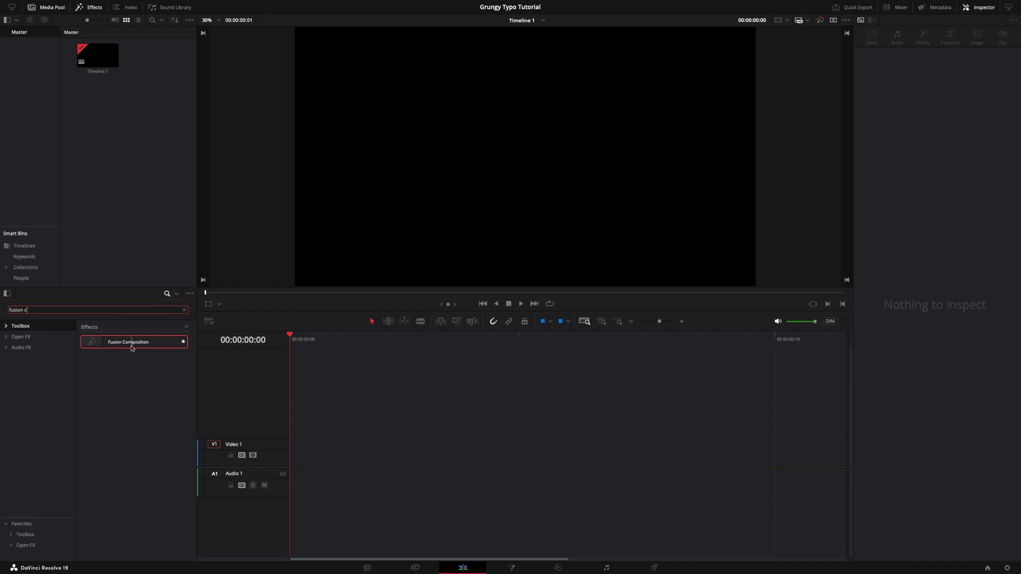
pyautogui.moveTo(131, 347); pyautogui.dragTo(384, 458)
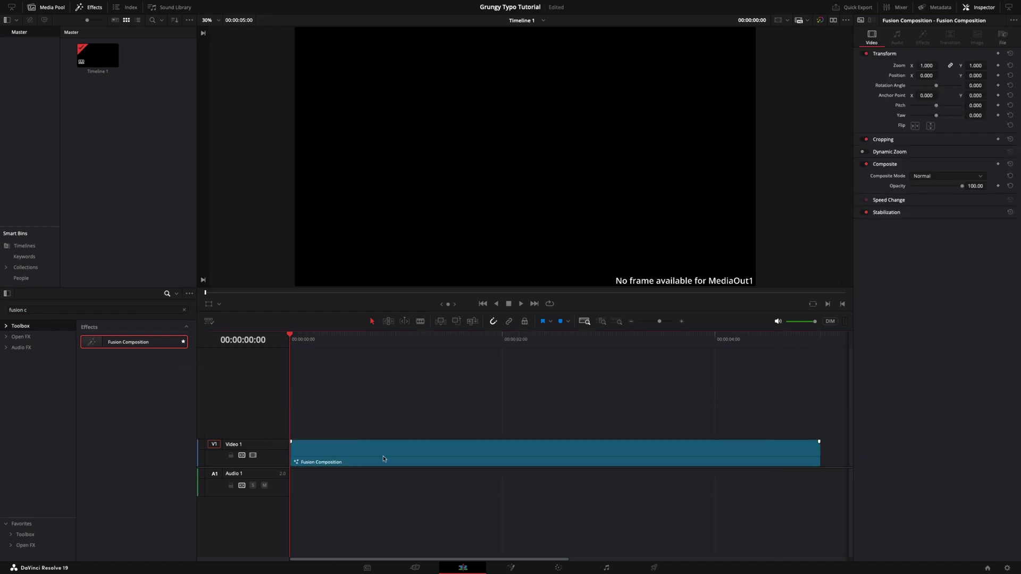
# Open the Fusion Composition clip in the Fusion page and select its MediaOut1 node.
pyautogui.rightClick(418, 452)
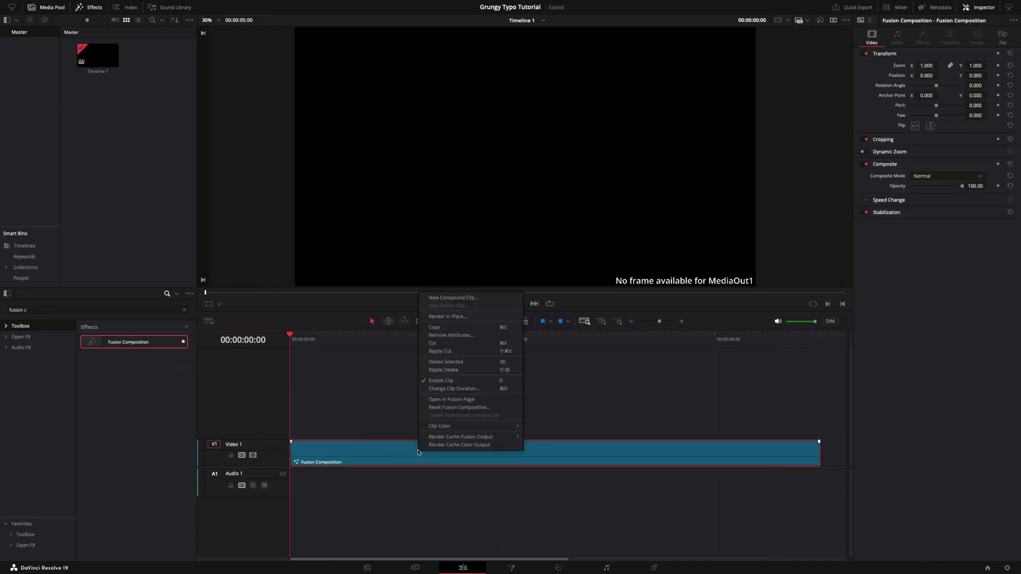
pyautogui.click(476, 400)
pyautogui.moveTo(203, 378); pyautogui.dragTo(468, 409)
pyautogui.click(500, 421)
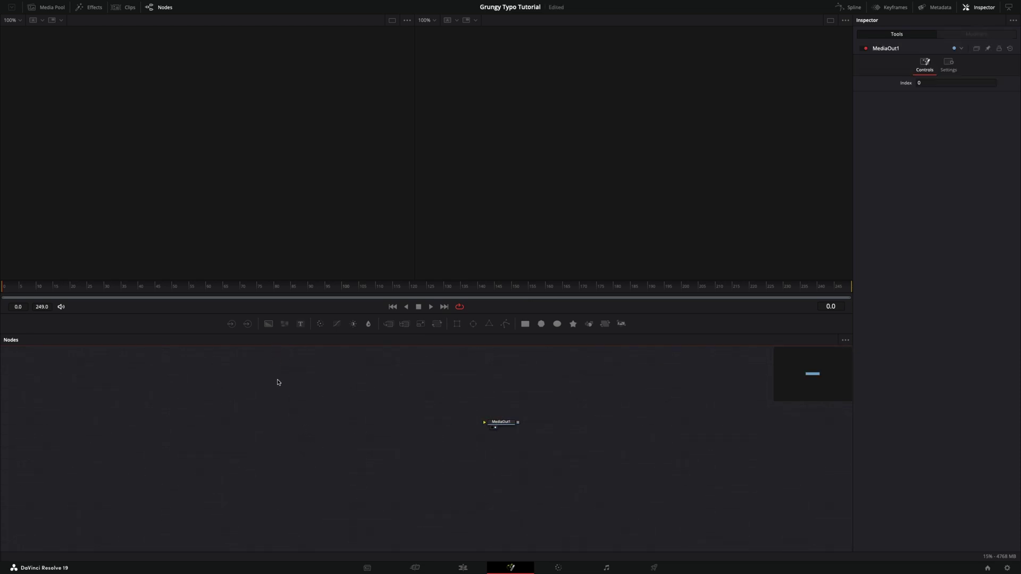
# Add a Background node to the left of MediaOut1 and connect its output to MediaOut1.
pyautogui.hotkey('shift', 'space')
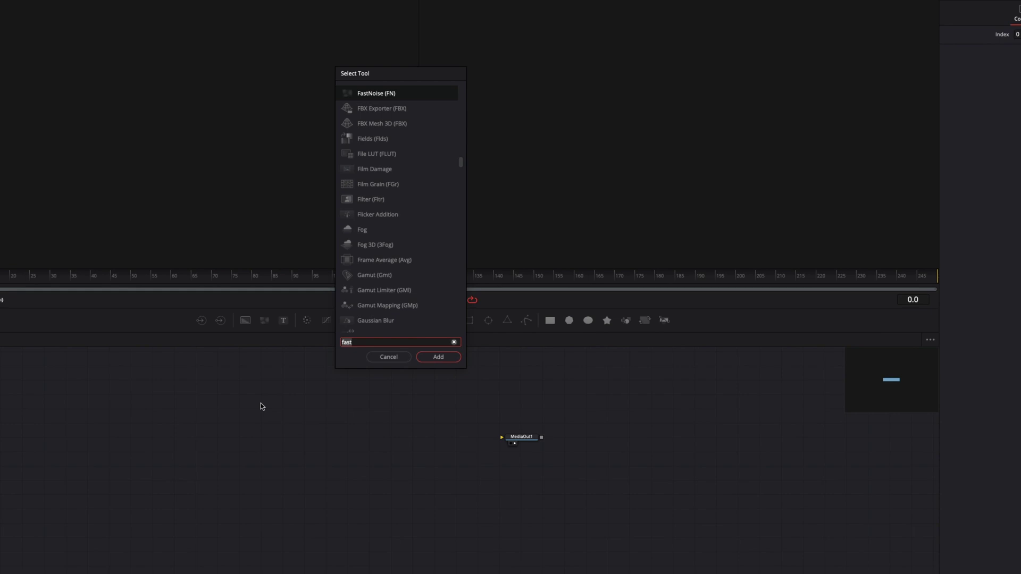
pyautogui.write('back')
pyautogui.press('Return')
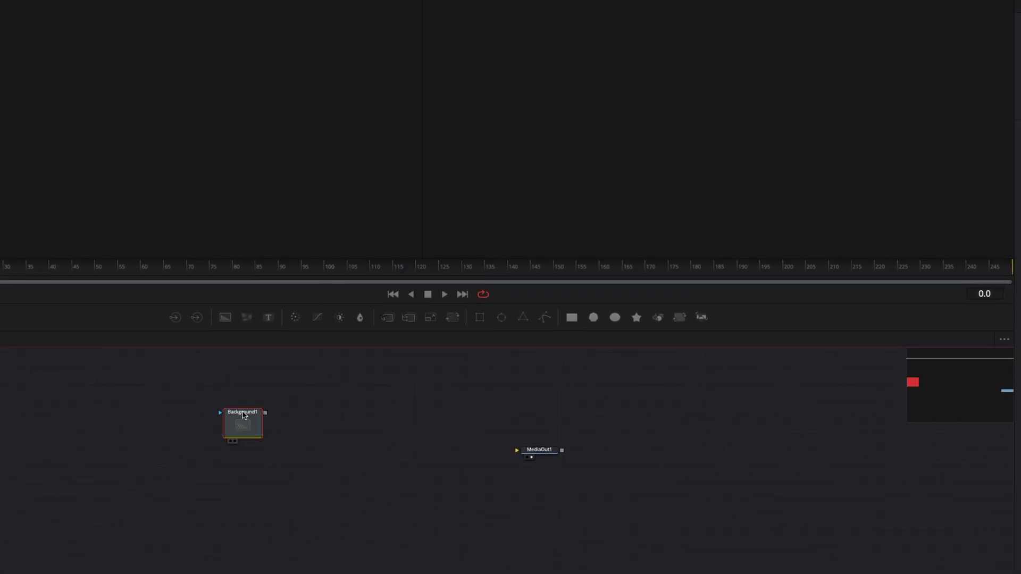
pyautogui.click(268, 459)
pyautogui.moveTo(248, 423); pyautogui.dragTo(332, 454)
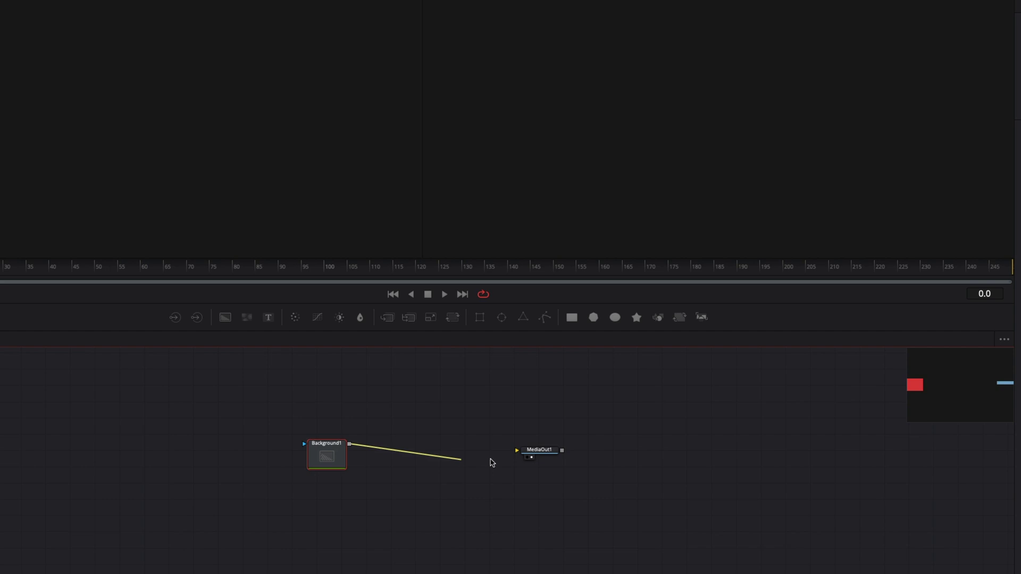
pyautogui.moveTo(492, 462); pyautogui.dragTo(559, 445)
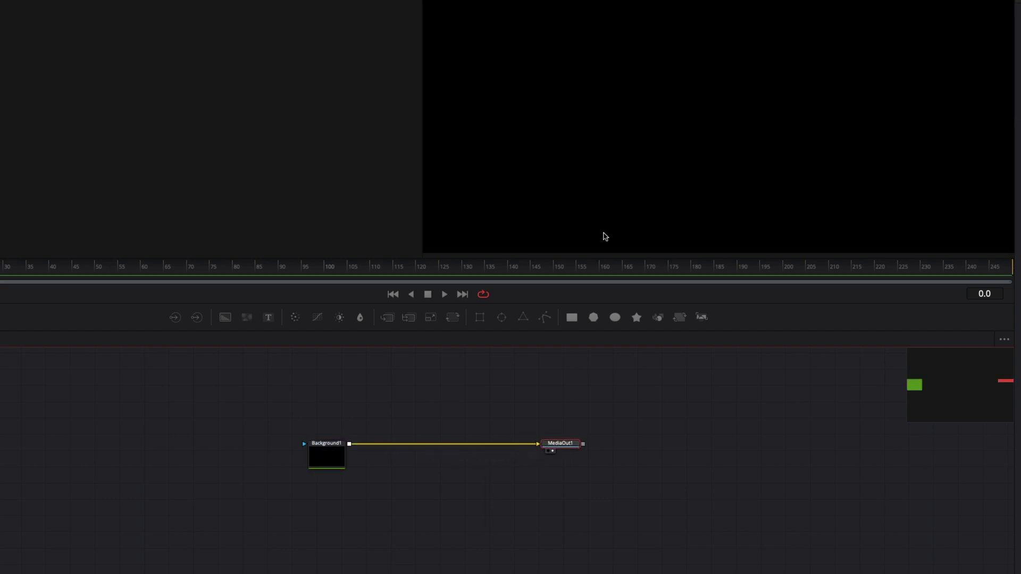
# Add an unconnected Text+ node above the Background-to-MediaOut connection and show it in the left viewer.
pyautogui.click(332, 464)
pyautogui.moveTo(383, 449); pyautogui.dragTo(319, 486)
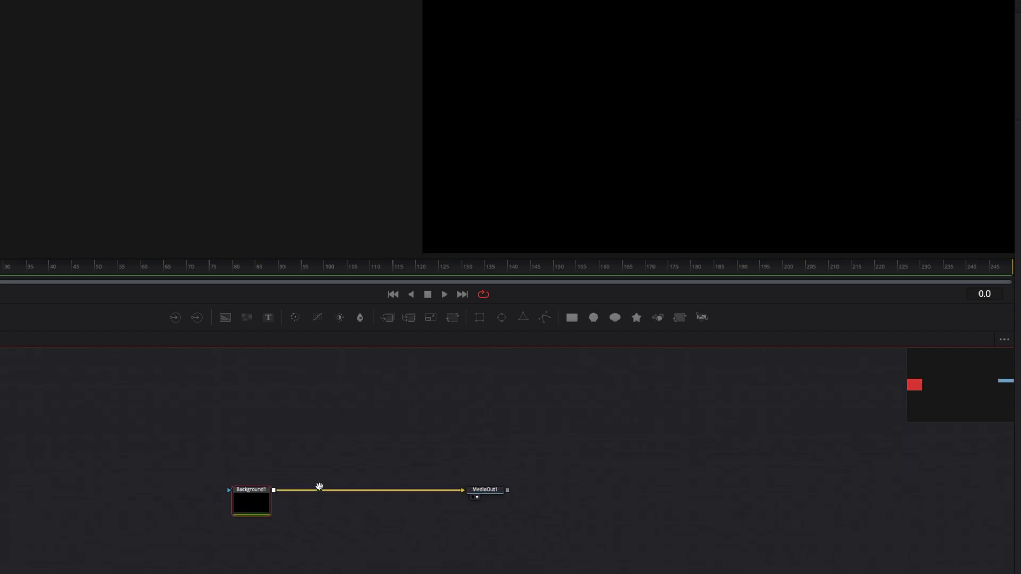
pyautogui.click(341, 426)
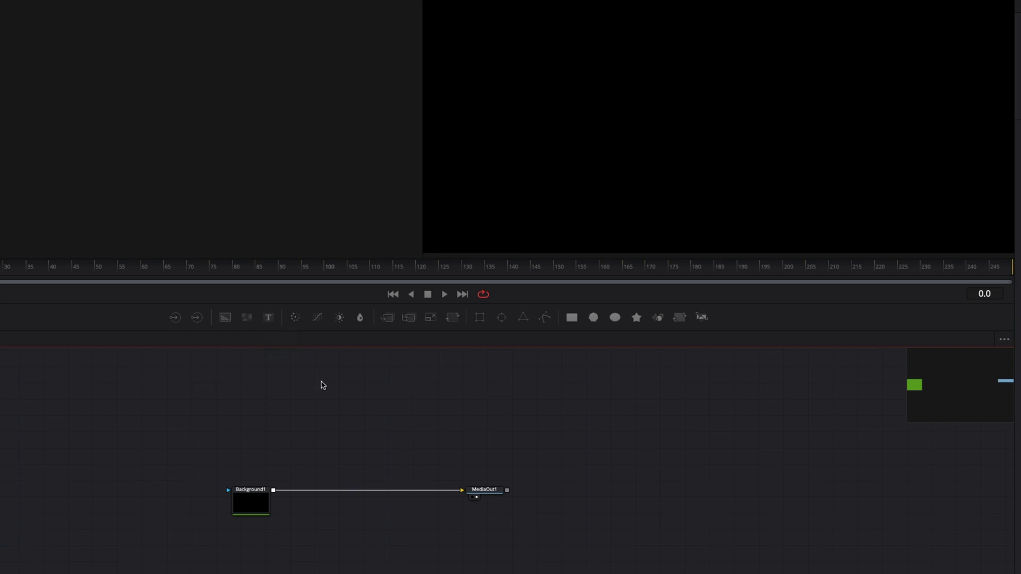
pyautogui.hotkey('shift', 'space')
pyautogui.write('text')
pyautogui.press('Down')
pyautogui.press('Return')
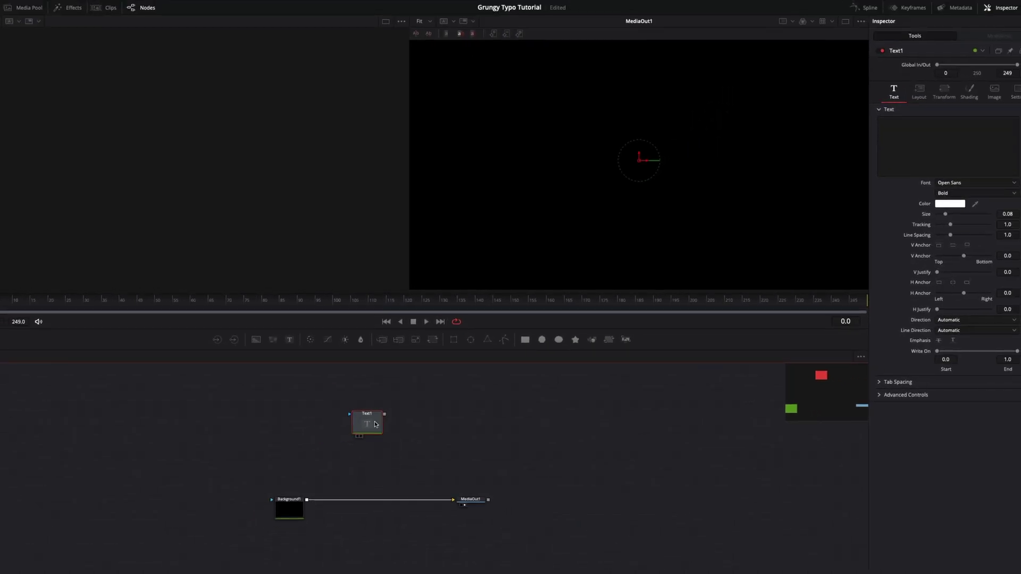
pyautogui.moveTo(374, 424)
pyautogui.mouseDown()
pyautogui.moveTo(281, 225)
pyautogui.moveTo(377, 415)
pyautogui.mouseUp()
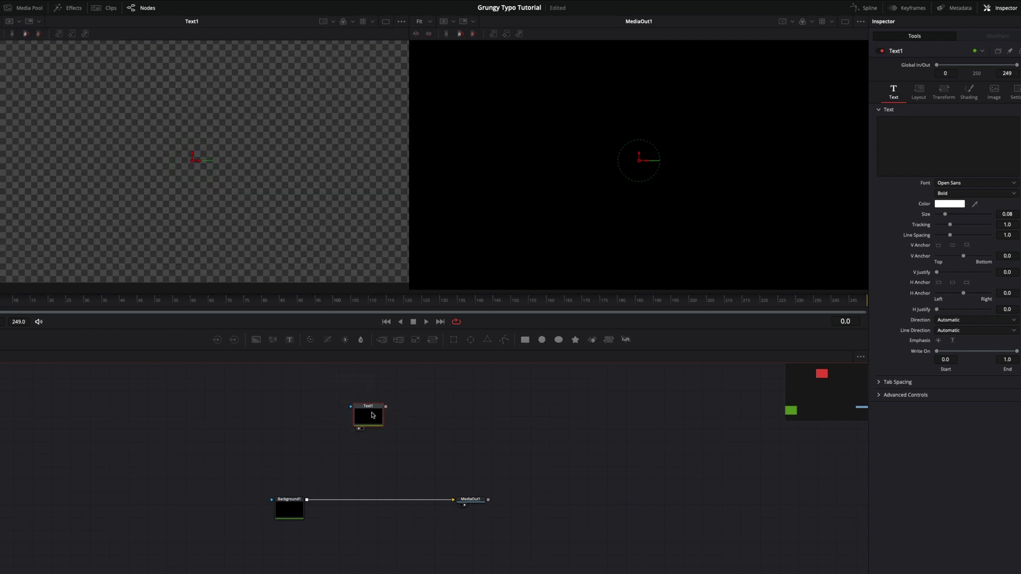
# Enter GRUNGE as the text in the Archivo font, with size 0.1535 and tracking 0.9387.
pyautogui.click(920, 141)
pyautogui.write('GRUNGE')
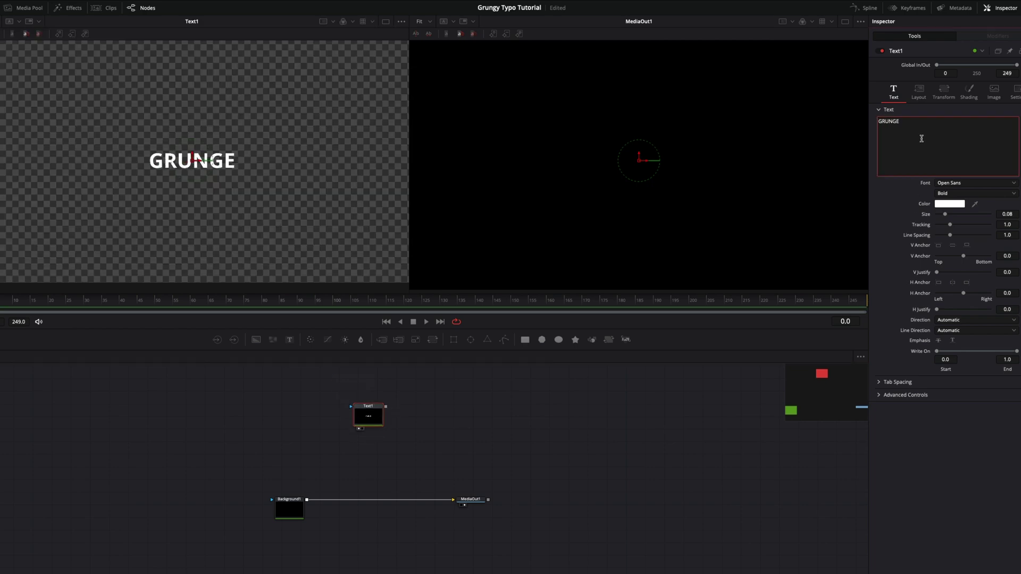
pyautogui.click(960, 183)
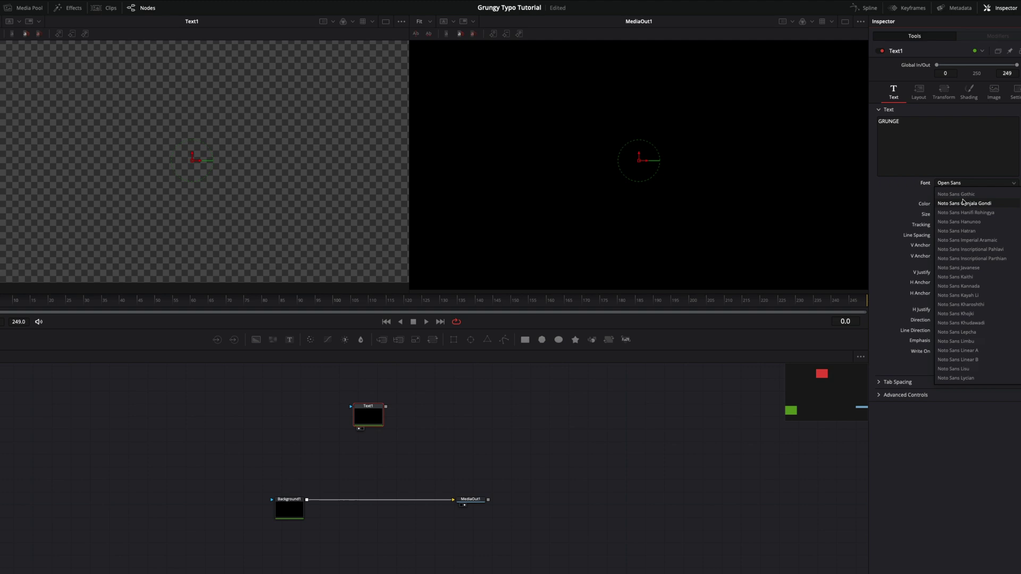
pyautogui.write('ar')
pyautogui.press('Return')
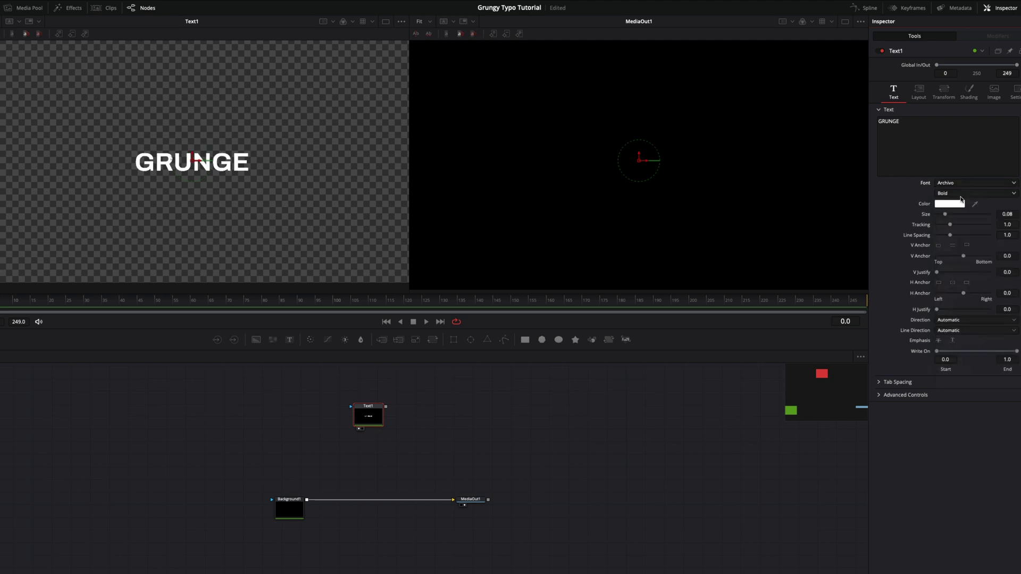
pyautogui.moveTo(945, 214); pyautogui.dragTo(953, 215)
pyautogui.moveTo(950, 225); pyautogui.dragTo(949, 227)
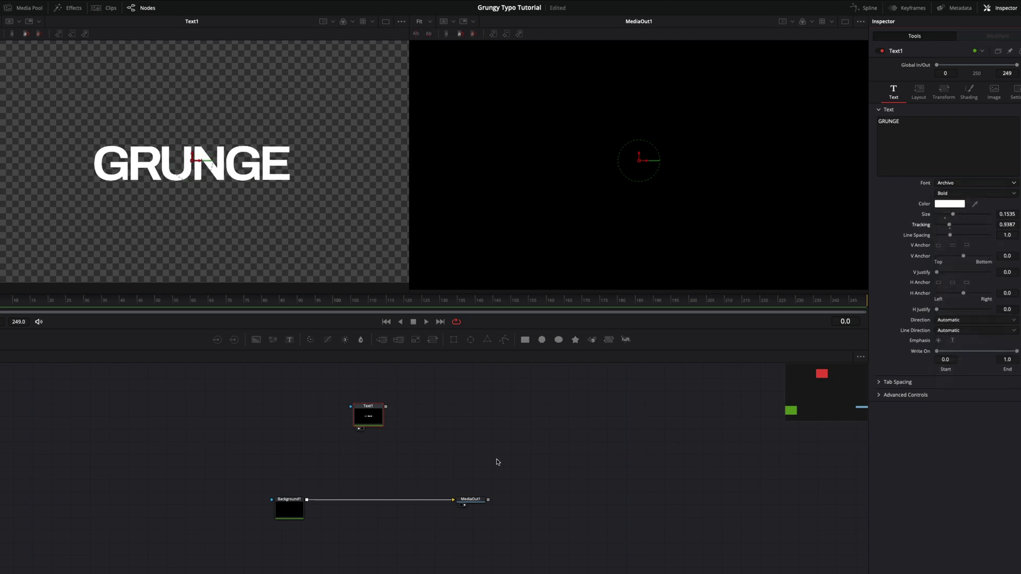
# Place Text1 above the Background node, add an unconnected FastNoise node to its upper right, and show the noise in the right viewer.
pyautogui.moveTo(403, 423); pyautogui.dragTo(259, 448)
pyautogui.click(305, 442)
pyautogui.click(334, 415)
pyautogui.hotkey('shift', 'space')
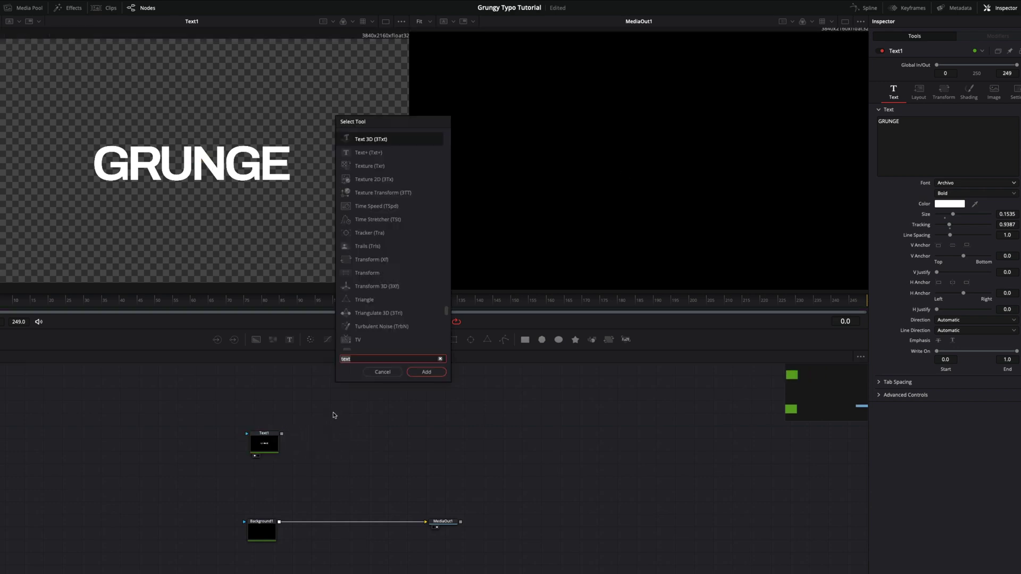
pyautogui.write('noi')
pyautogui.press('Return')
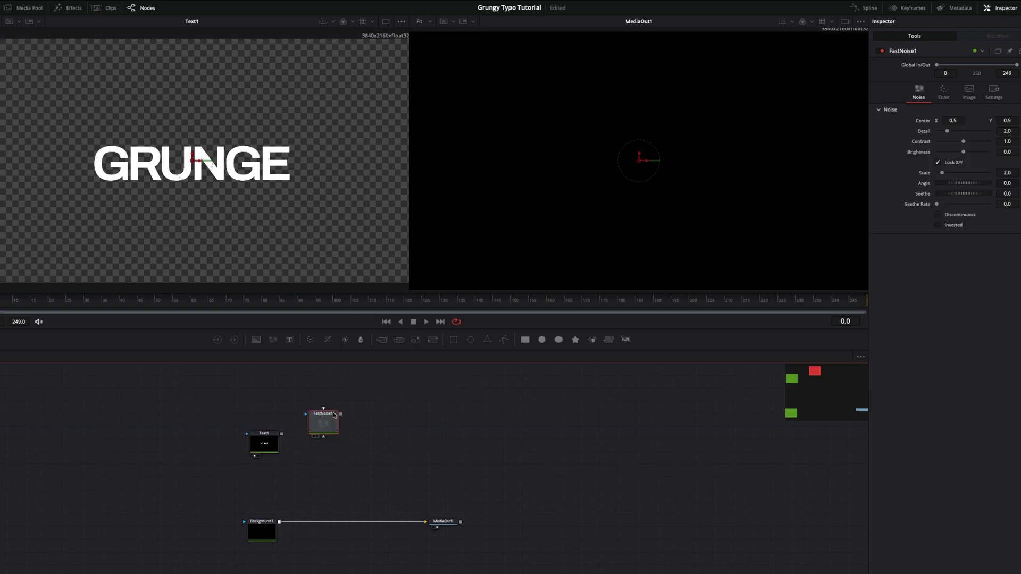
pyautogui.moveTo(334, 416); pyautogui.dragTo(354, 415)
pyautogui.press('2')
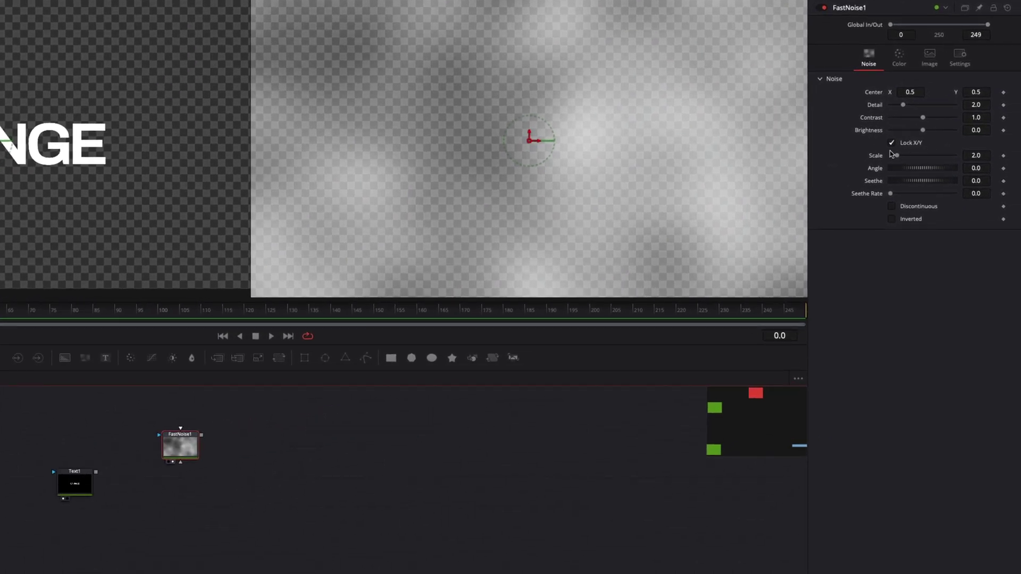
# Set the FastNoise scale to 350 and its contrast to 5.0.
pyautogui.moveTo(895, 155); pyautogui.dragTo(984, 166)
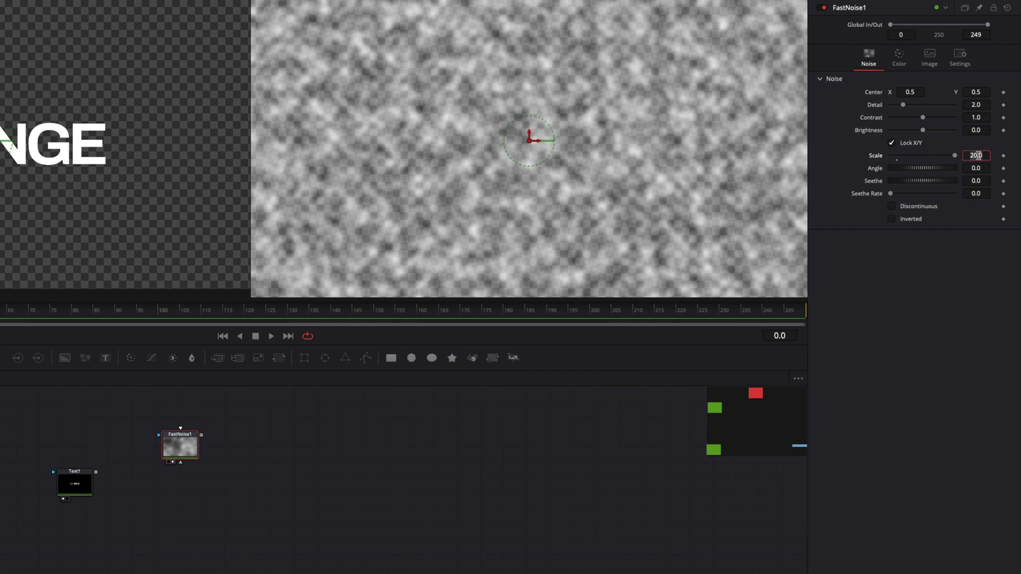
pyautogui.press('Return')
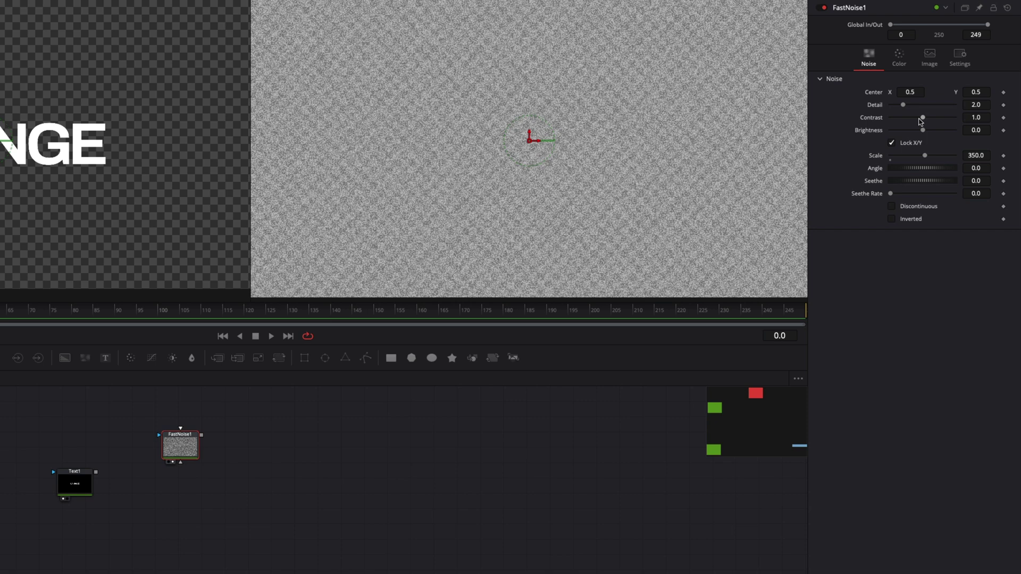
pyautogui.moveTo(924, 118); pyautogui.dragTo(945, 118)
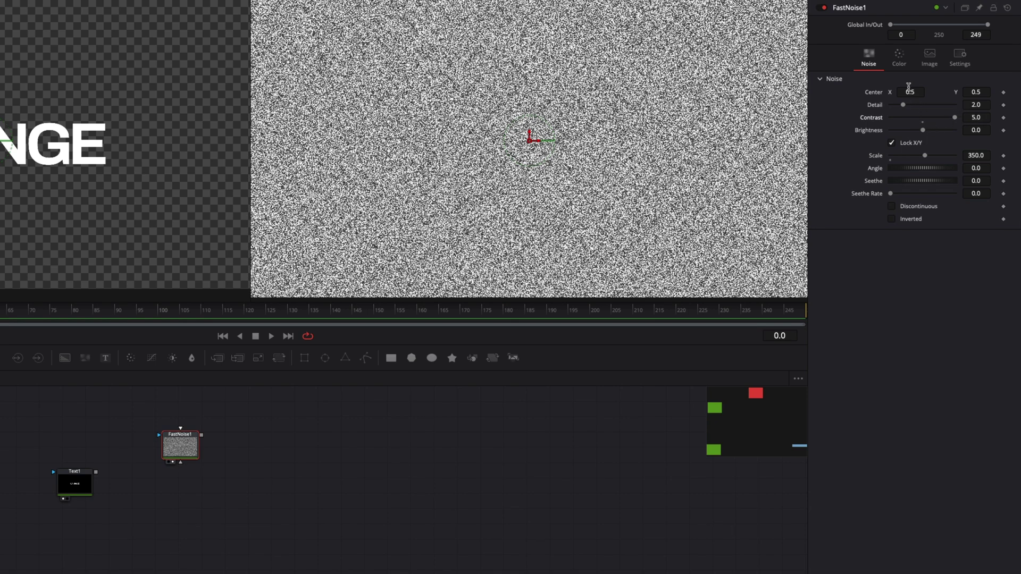
# Make the noise fully opaque by setting the alpha of Color 1 to 1.0.
pyautogui.click(904, 66)
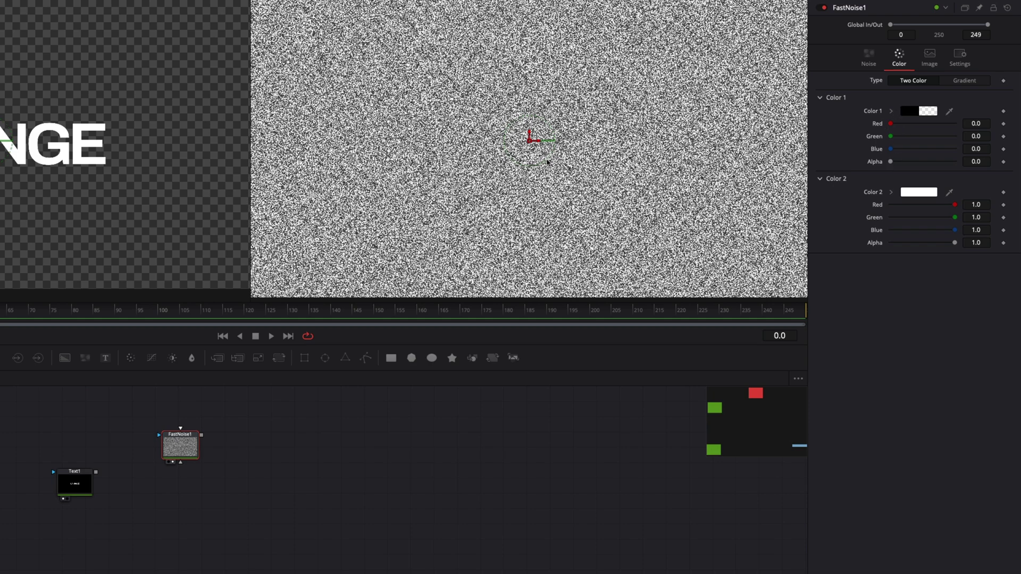
pyautogui.scroll(8, 547, 162)
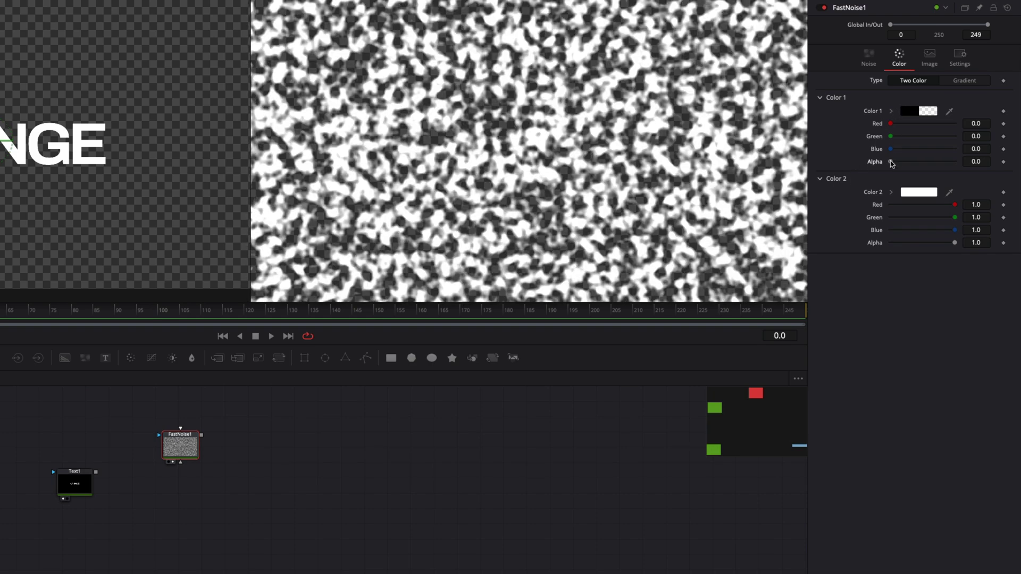
pyautogui.moveTo(891, 164); pyautogui.dragTo(965, 166)
pyautogui.scroll(-5, 513, 155)
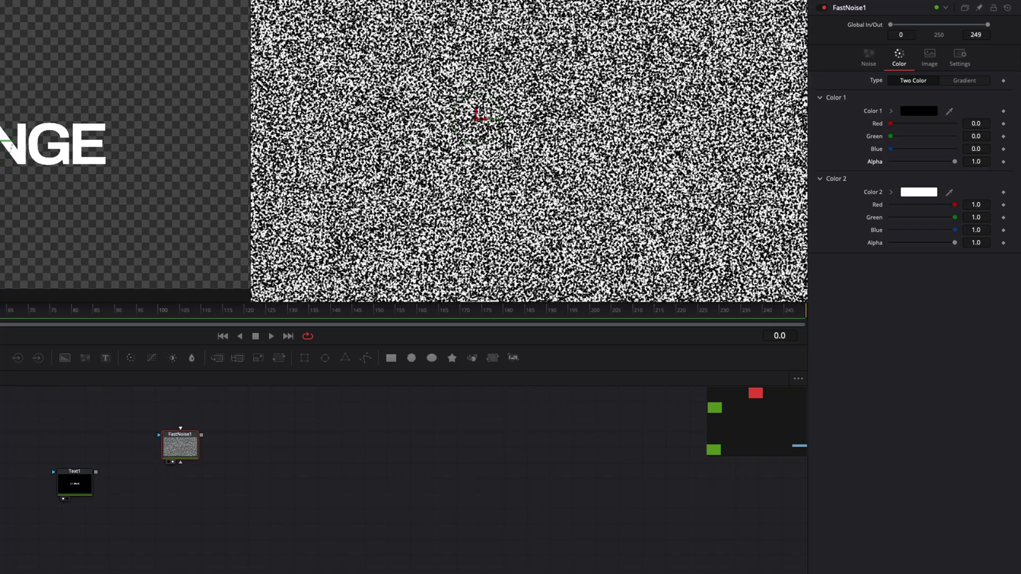
pyautogui.scroll(-5, 510, 151)
pyautogui.scroll(2, 510, 153)
pyautogui.moveTo(509, 154); pyautogui.dragTo(538, 162)
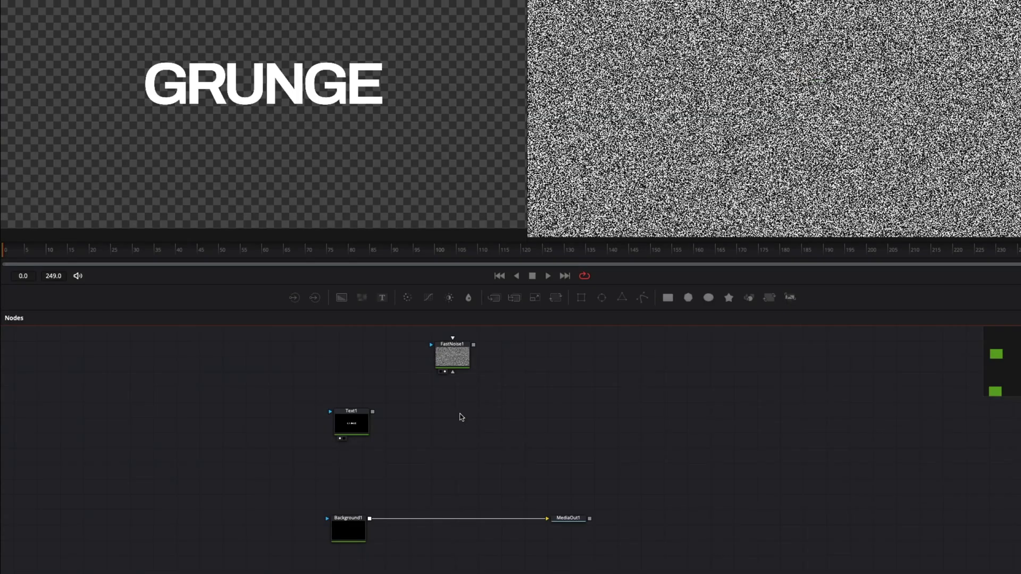
# Add a Displace node to the right of Text1 and position FastNoise1 just above it.
pyautogui.hotkey('shift', 'space')
pyautogui.write('di')
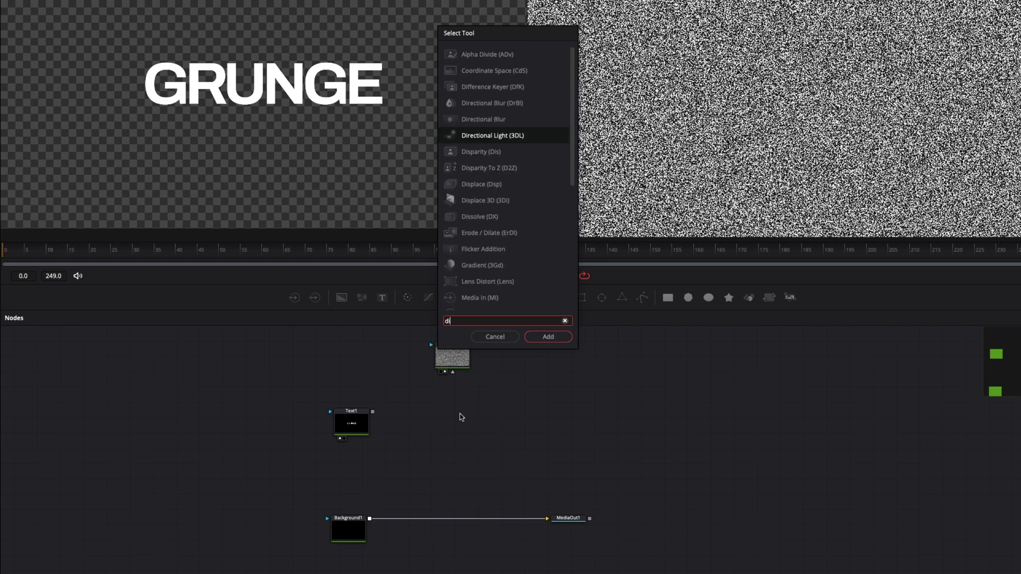
pyautogui.write('splace')
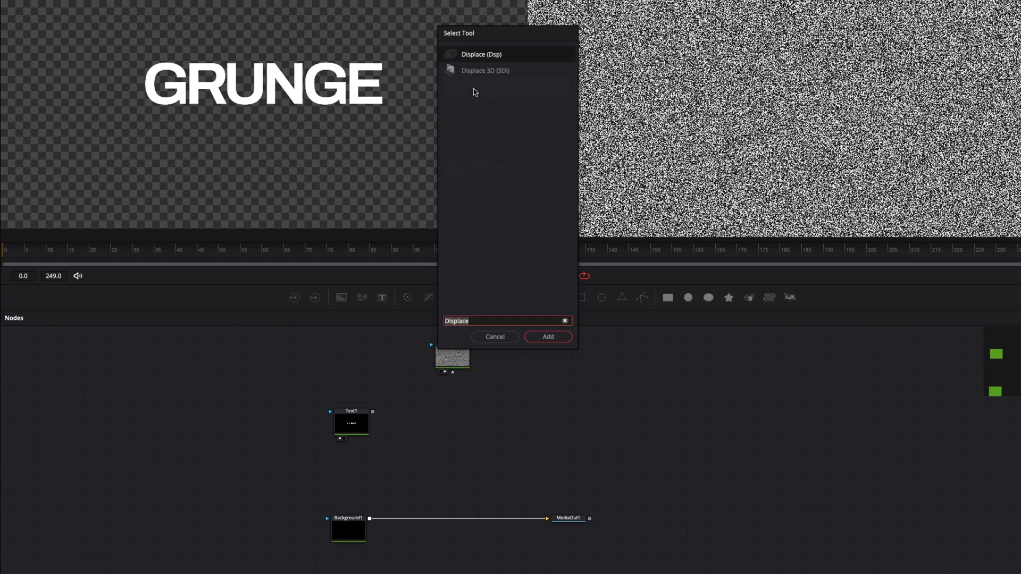
pyautogui.click(548, 337)
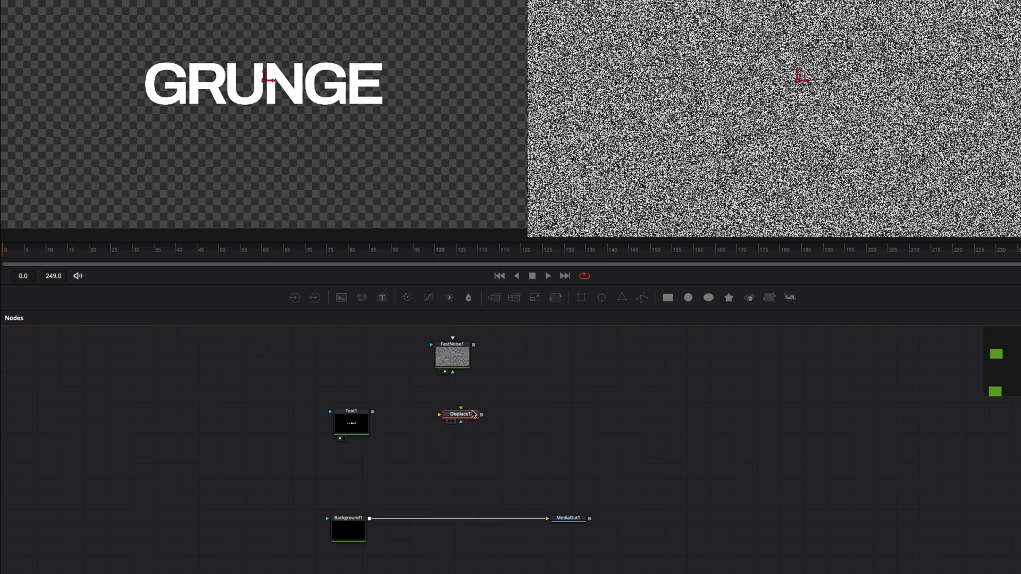
pyautogui.moveTo(473, 414); pyautogui.dragTo(455, 422)
pyautogui.moveTo(458, 364); pyautogui.dragTo(458, 377)
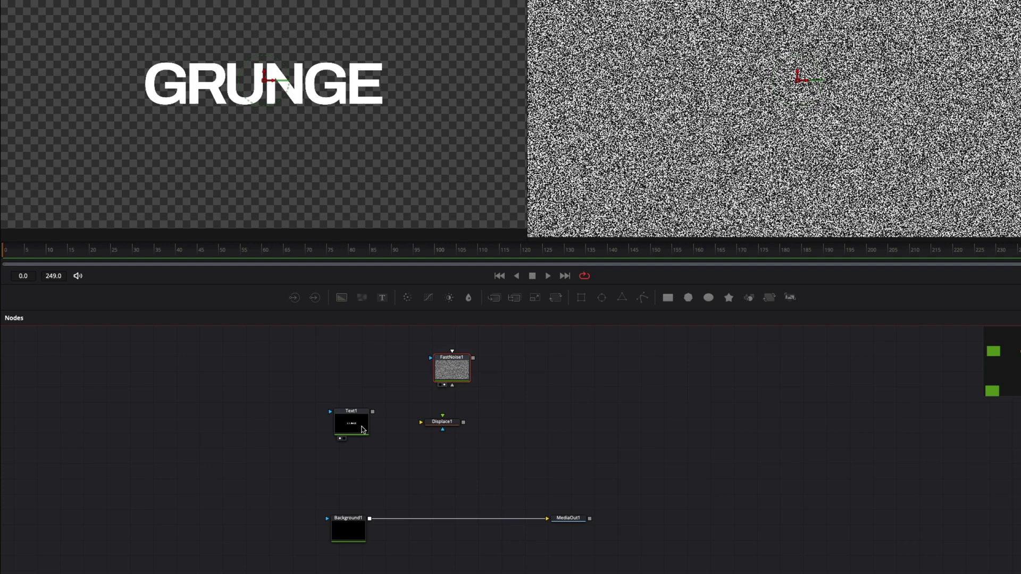
# Connect Text1 to the yellow main input of Displace1 and FastNoise1 to its green foreground input.
pyautogui.moveTo(361, 429); pyautogui.dragTo(408, 429)
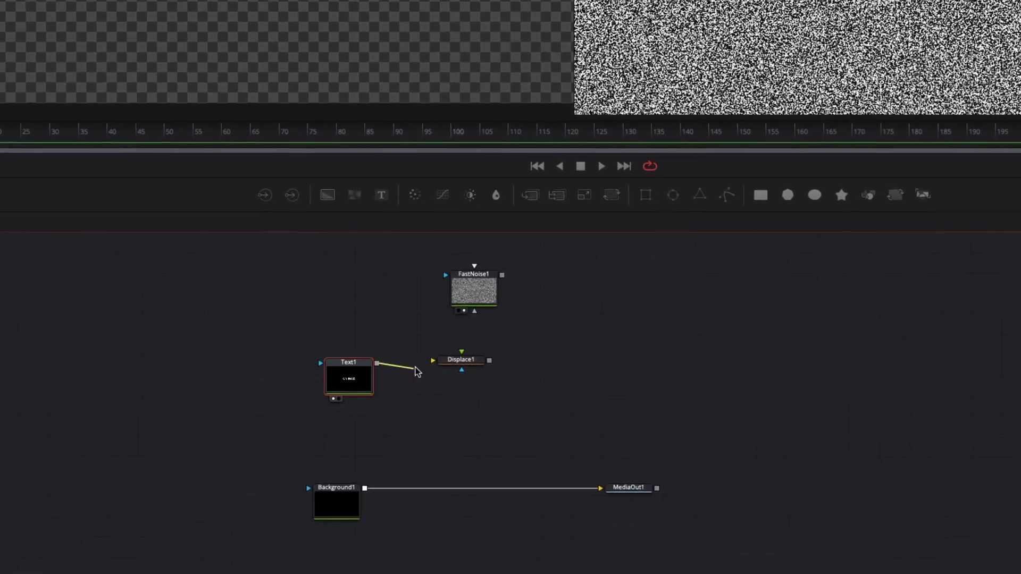
pyautogui.moveTo(417, 370); pyautogui.dragTo(433, 362)
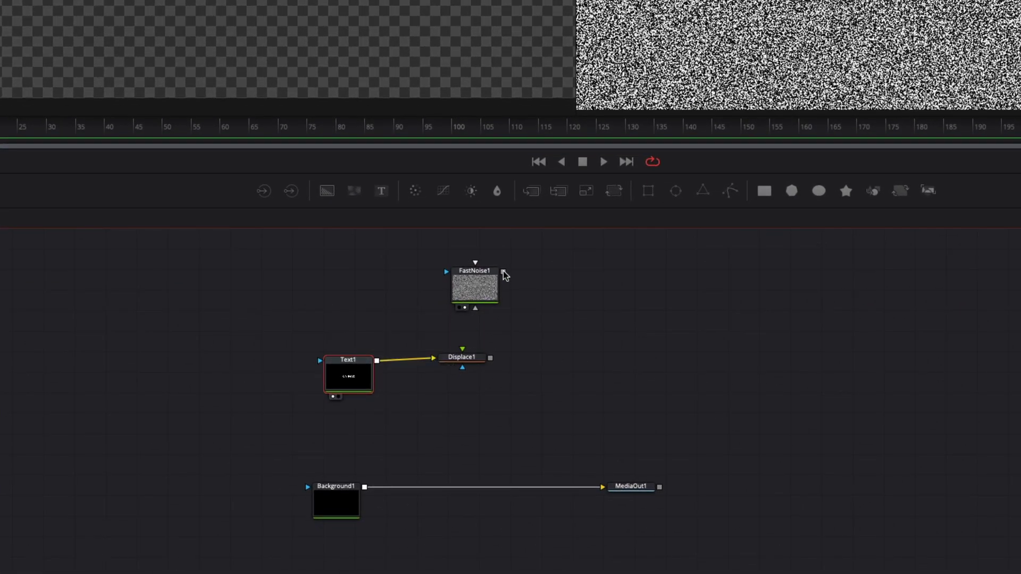
pyautogui.moveTo(503, 272); pyautogui.dragTo(475, 360)
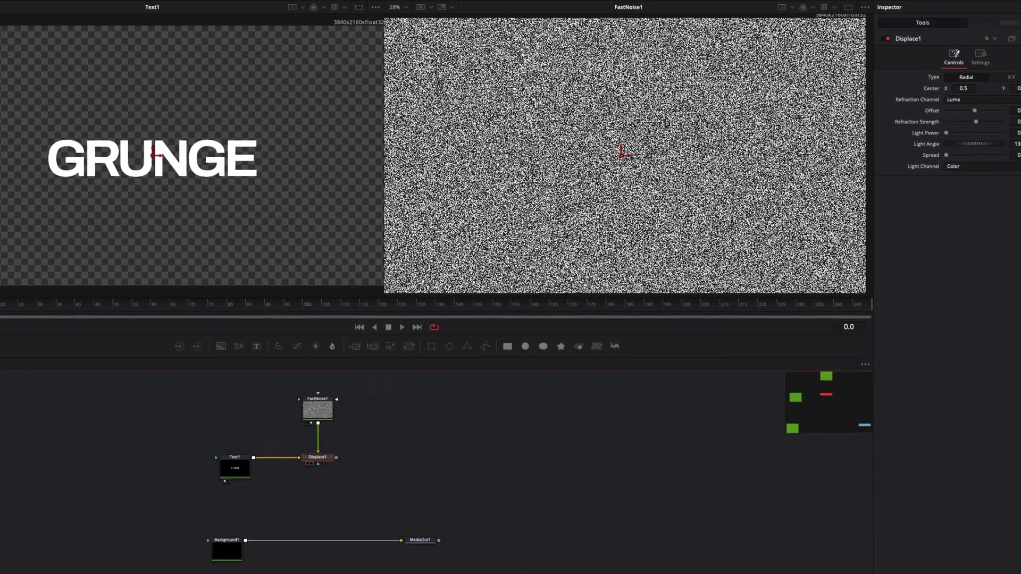
# Show Displace1 in a single viewer and go to frame 129 of the composition.
pyautogui.press('2')
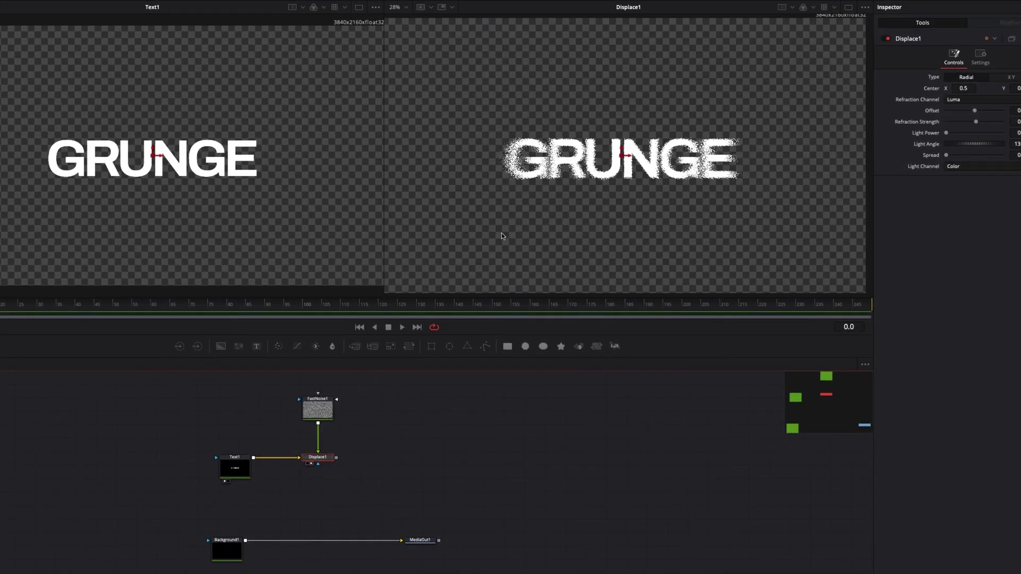
pyautogui.click(850, 8)
pyautogui.moveTo(466, 250); pyautogui.dragTo(556, 245)
pyautogui.moveTo(269, 476); pyautogui.dragTo(457, 474)
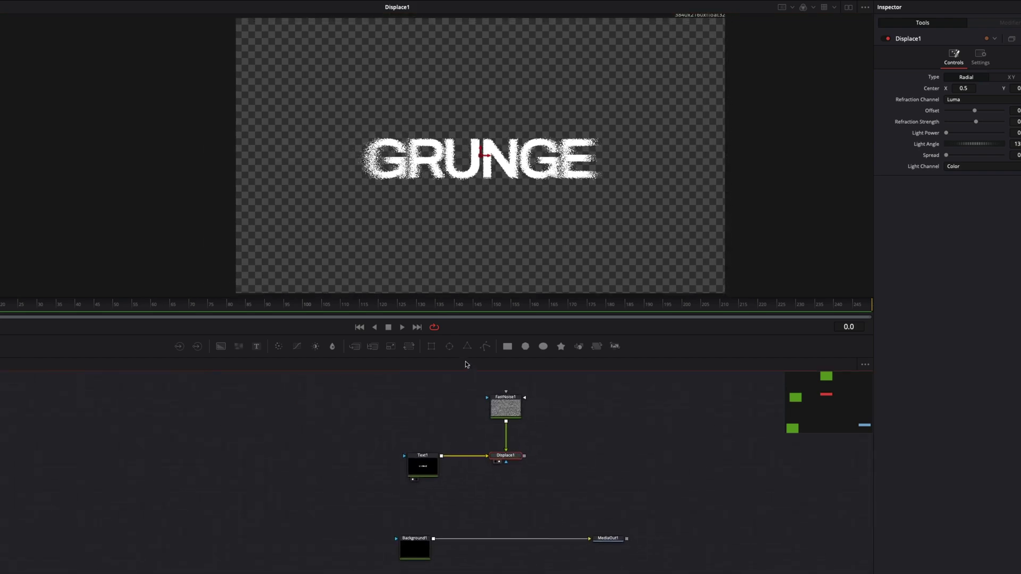
pyautogui.moveTo(482, 333); pyautogui.dragTo(482, 350)
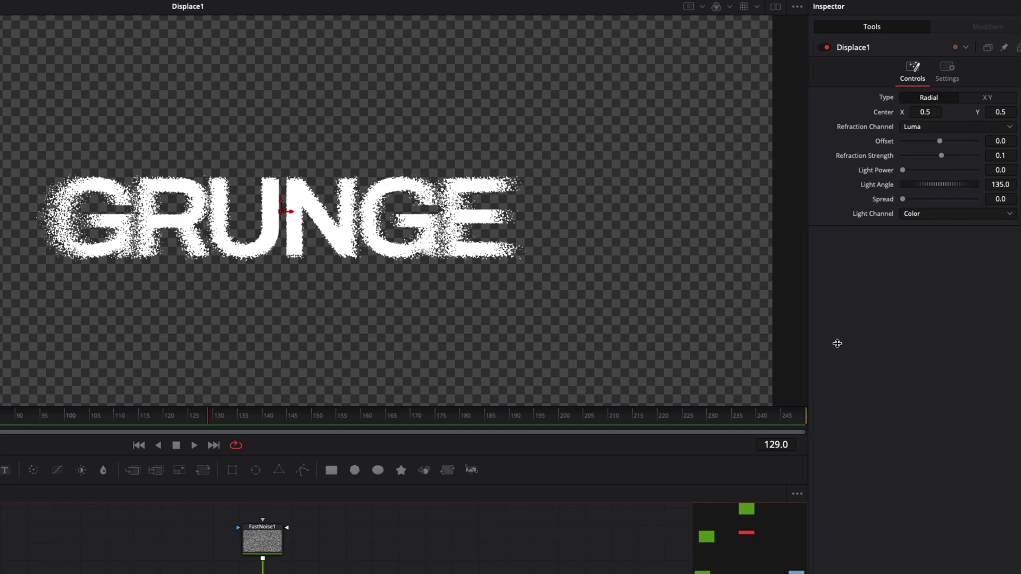
# Switch Displace1 to XY displacement with X Refraction 0.006, Y Offset 0.024 and Y Refraction 0.008.
pyautogui.moveTo(943, 158)
pyautogui.mouseDown()
pyautogui.moveTo(955, 157)
pyautogui.moveTo(936, 159)
pyautogui.moveTo(952, 158)
pyautogui.moveTo(942, 159)
pyautogui.moveTo(942, 144)
pyautogui.mouseUp()
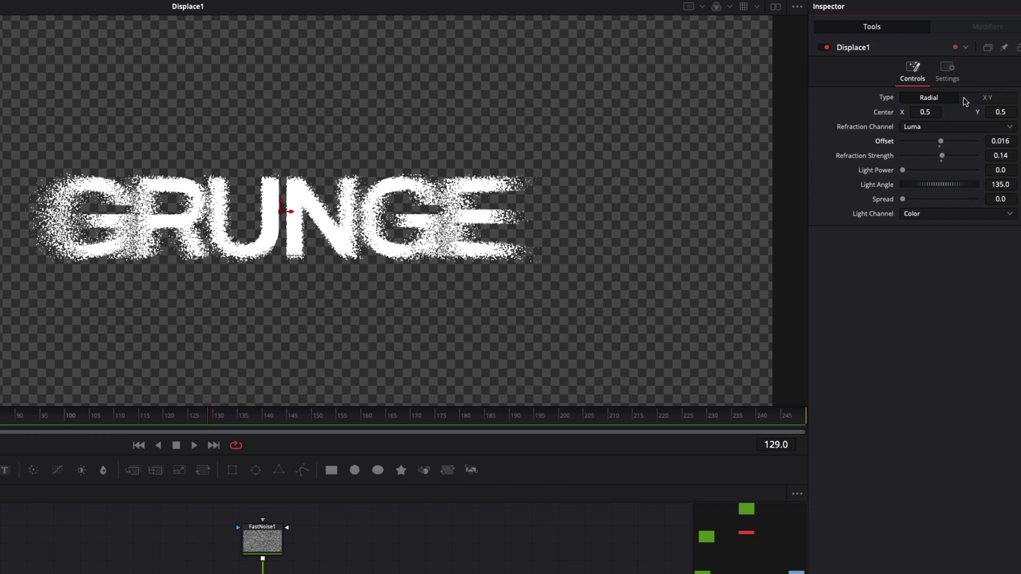
pyautogui.click(988, 98)
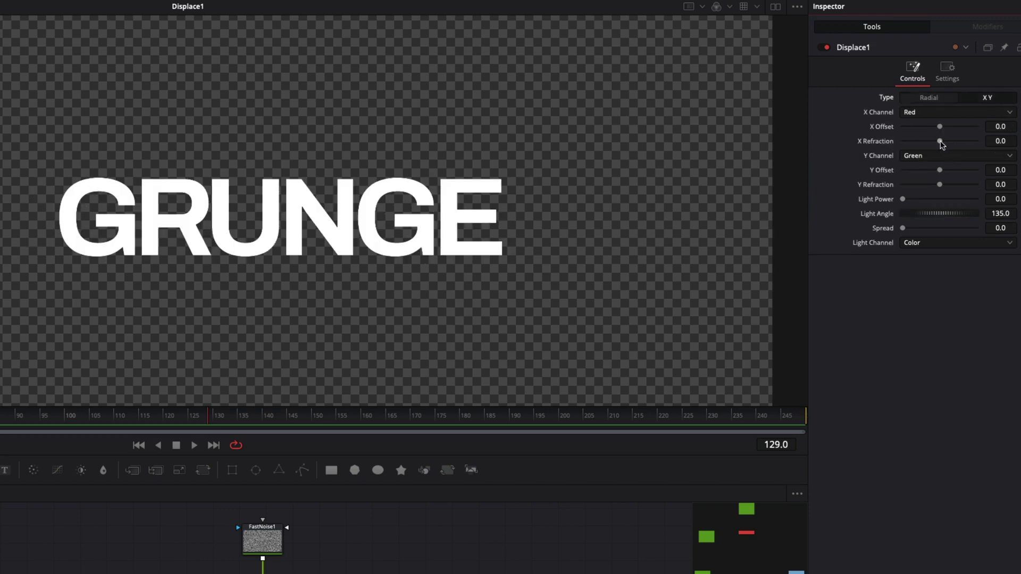
pyautogui.moveTo(942, 144); pyautogui.dragTo(941, 170)
pyautogui.moveTo(940, 185); pyautogui.dragTo(943, 185)
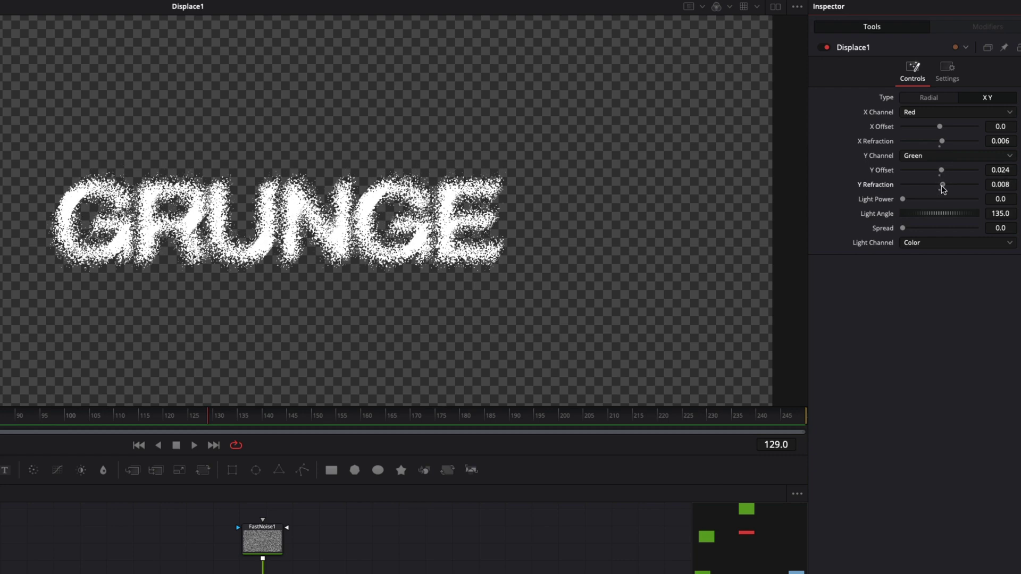
pyautogui.scroll(3, 352, 207)
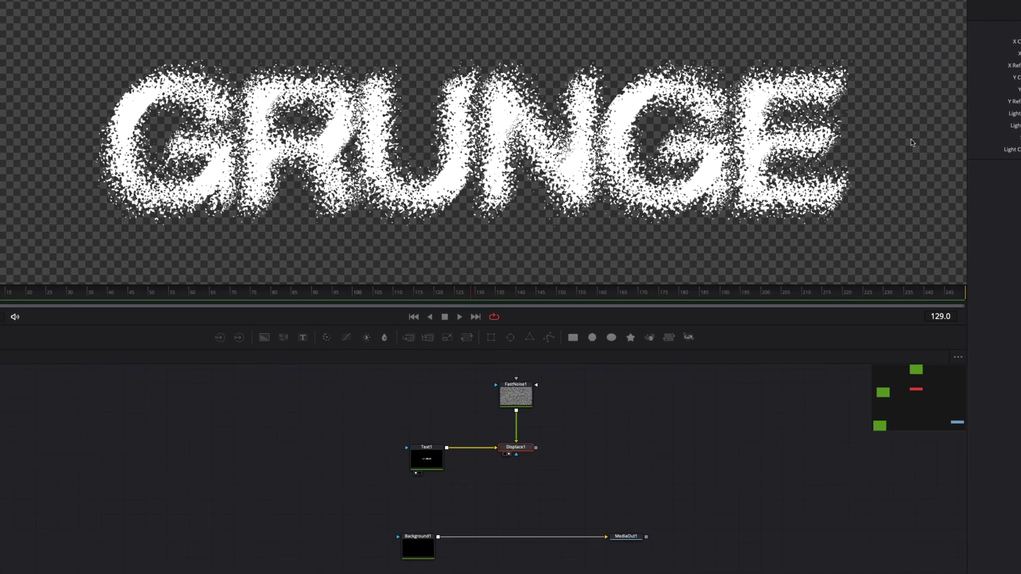
# Mask FastNoise1 with an ellipse about 0.18 wide and 0.09 high, placed over the tops of the R, U and N.
pyautogui.click(502, 428)
pyautogui.scroll(3, 502, 428)
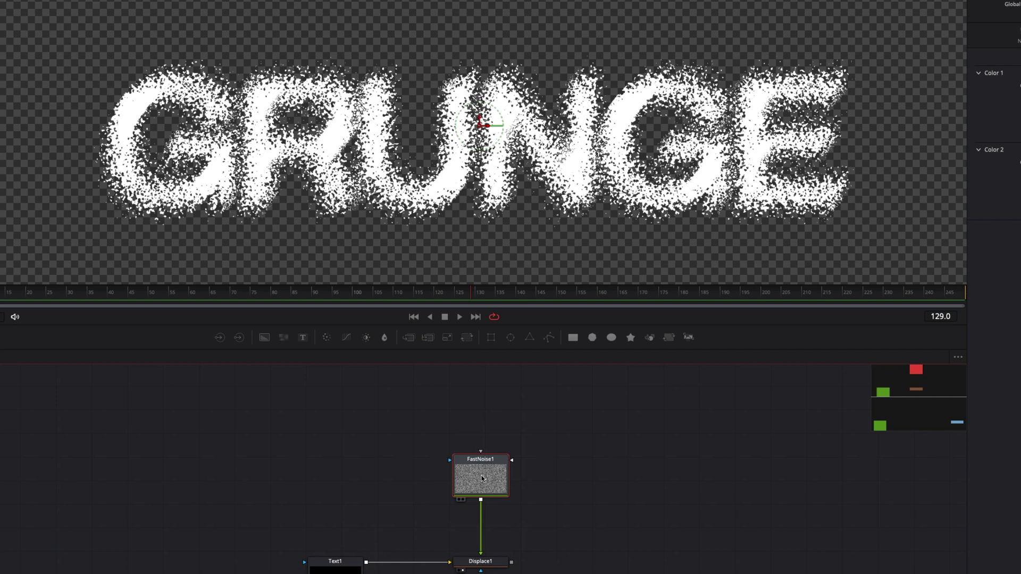
pyautogui.click(511, 338)
pyautogui.scroll(-5, 563, 163)
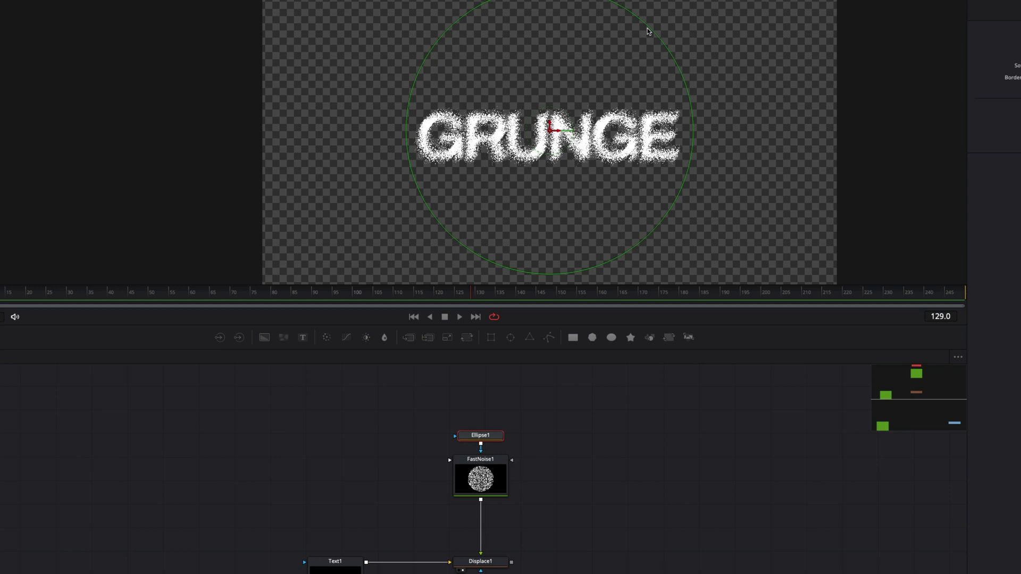
pyautogui.moveTo(648, 28); pyautogui.dragTo(589, 120)
pyautogui.moveTo(554, 91); pyautogui.dragTo(489, 64)
pyautogui.scroll(5, 548, 132)
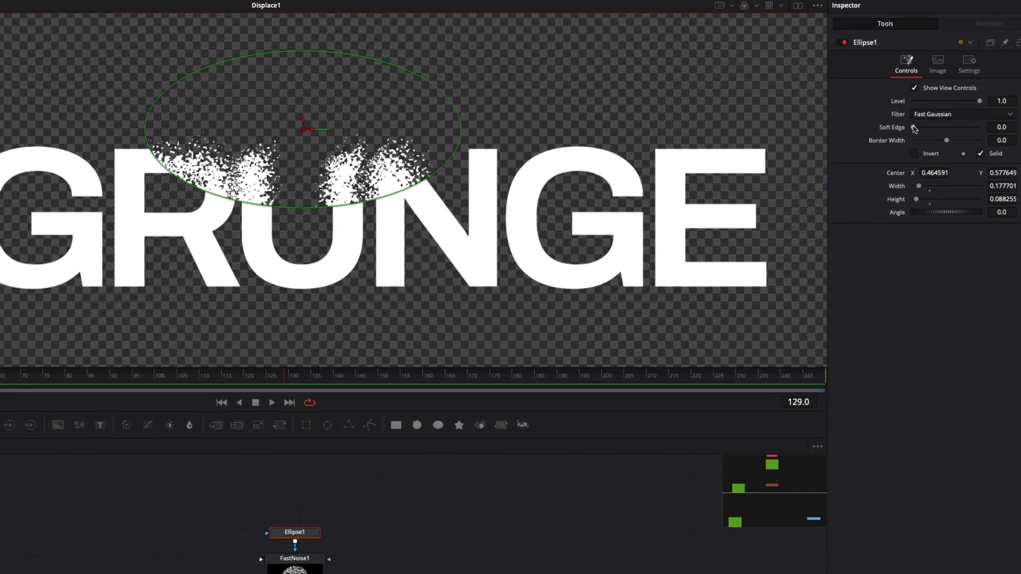
# Soften the ellipse mask's edge to about 0.041 and move it over the tops of the N and second G.
pyautogui.moveTo(915, 129); pyautogui.dragTo(929, 129)
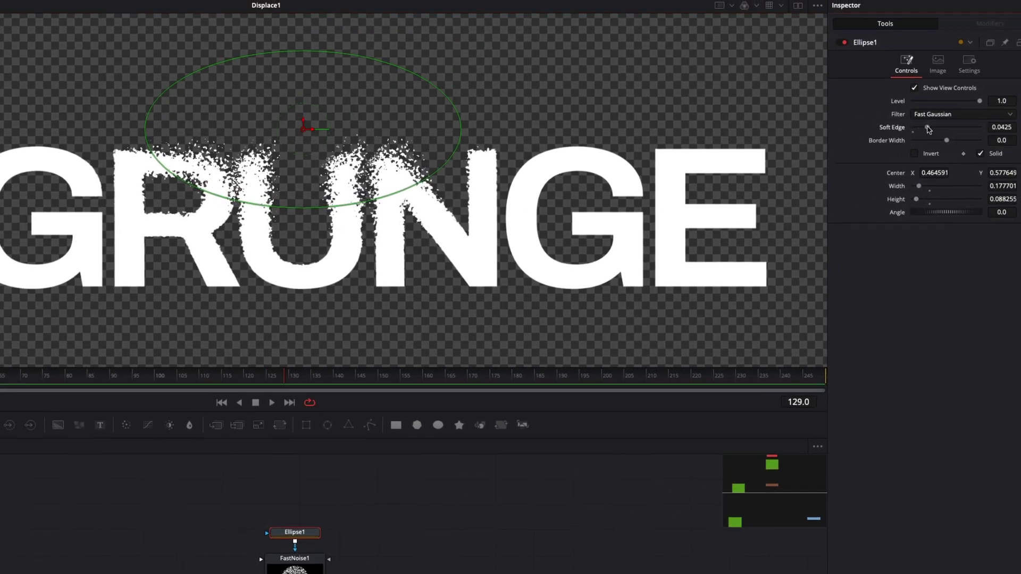
pyautogui.moveTo(296, 132); pyautogui.dragTo(532, 108)
pyautogui.scroll(2, 328, 557)
# Move Ellipse1 further up and paste a copy of it between Ellipse1 and FastNoise1.
pyautogui.moveTo(330, 557); pyautogui.dragTo(319, 518)
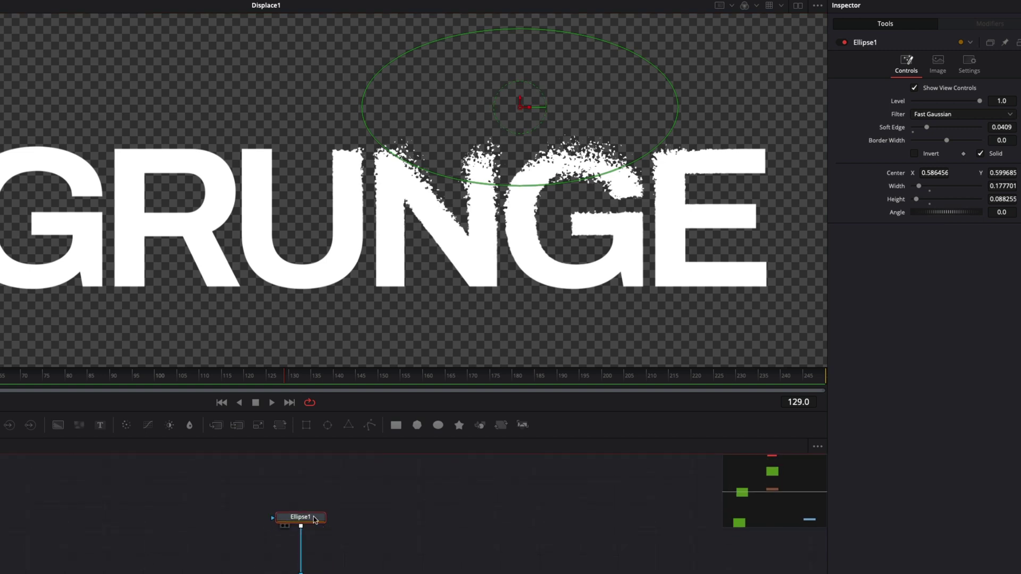
pyautogui.hotkey('ctrl', 'c')
pyautogui.hotkey('ctrl', 'v')
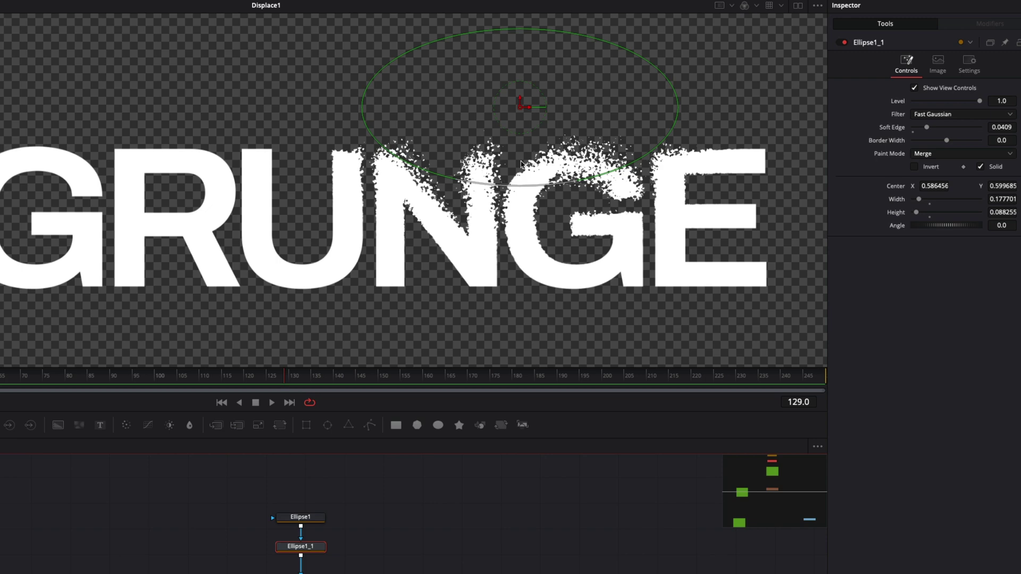
# Place Ellipse1_1 over the bottom of the first G and R, about 0.15 wide and 0.06 high.
pyautogui.moveTo(522, 111); pyautogui.dragTo(83, 308)
pyautogui.moveTo(117, 230); pyautogui.dragTo(175, 251)
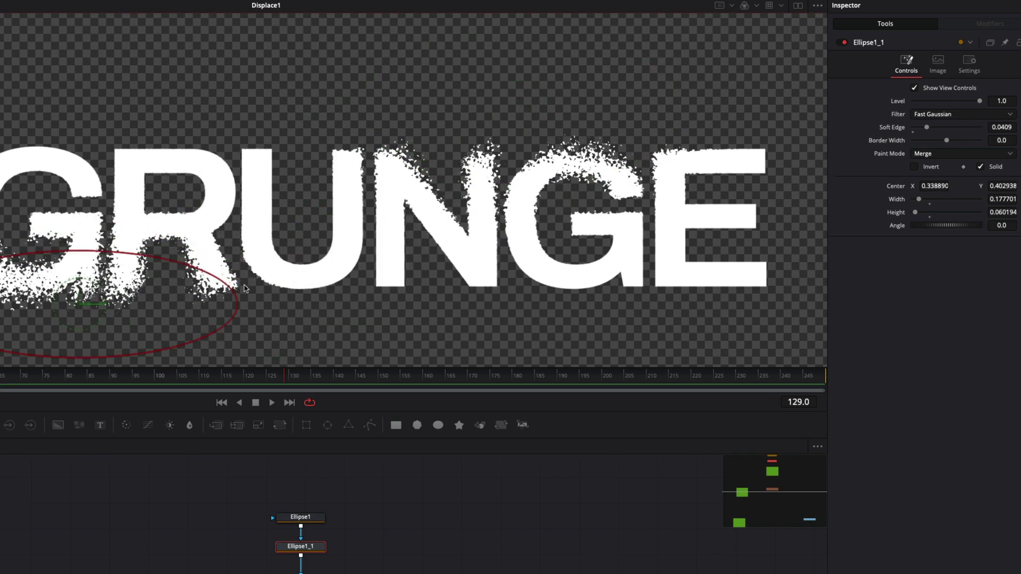
pyautogui.moveTo(236, 307); pyautogui.dragTo(215, 311)
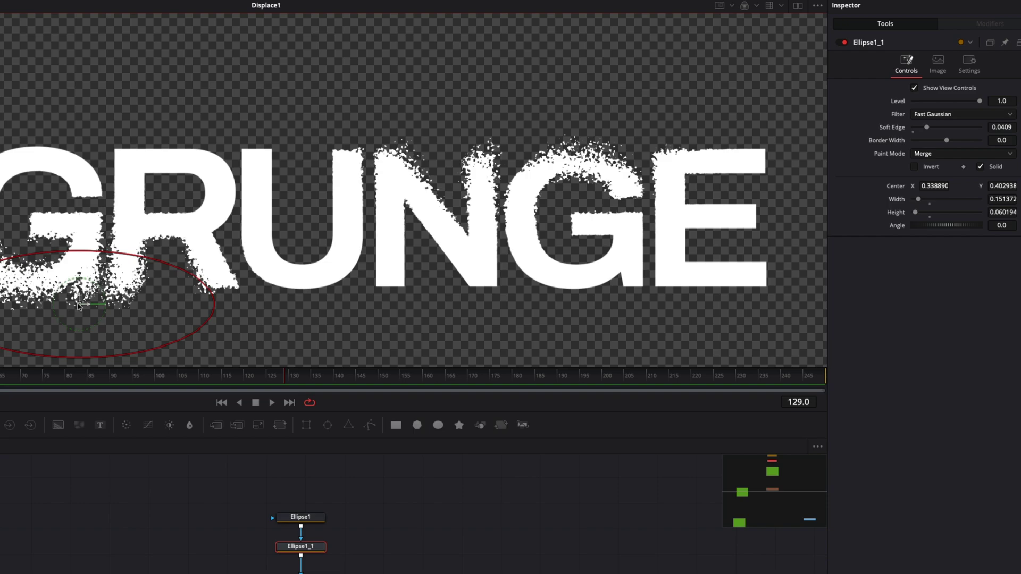
pyautogui.moveTo(78, 304); pyautogui.dragTo(46, 286)
pyautogui.moveTo(161, 256); pyautogui.dragTo(166, 255)
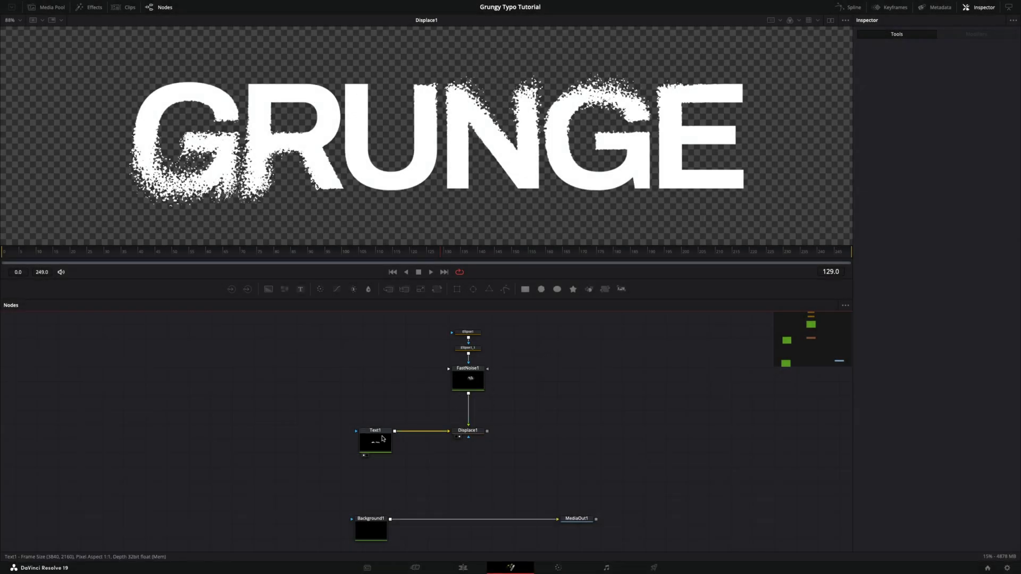
# Duplicate FastNoise1 and Displace1 and insert the connected copies between Text1 and Displace1.
pyautogui.moveTo(382, 438); pyautogui.dragTo(357, 438)
pyautogui.scroll(6, 388, 218)
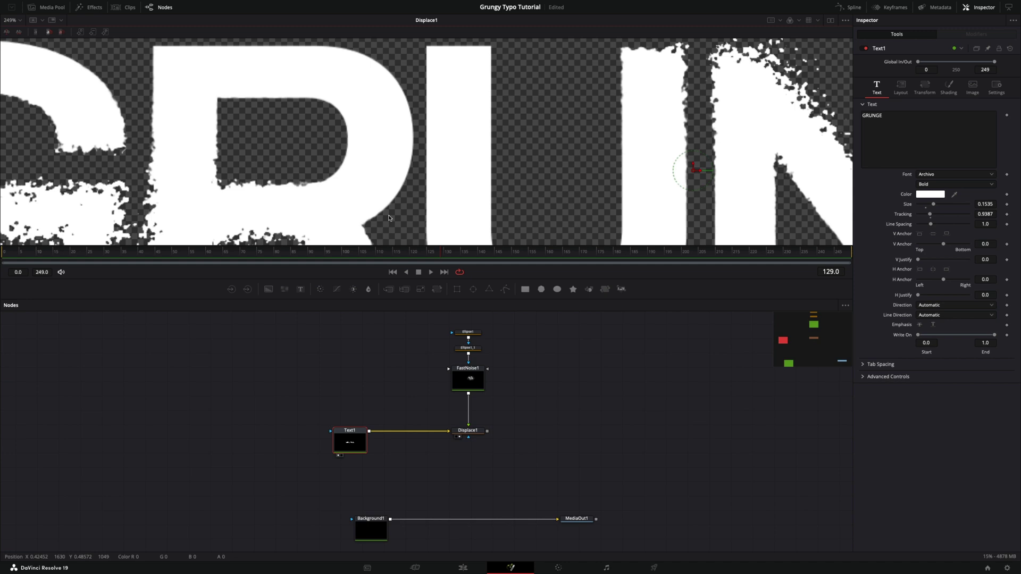
pyautogui.moveTo(428, 366); pyautogui.dragTo(485, 445)
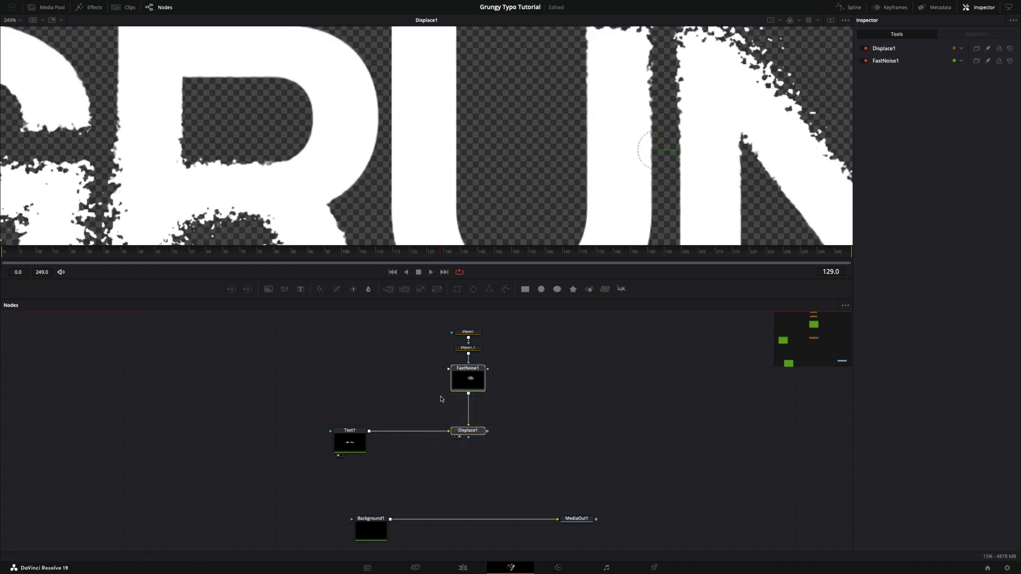
pyautogui.hotkey('ctrl', 'c')
pyautogui.hotkey('ctrl', 'v')
pyautogui.moveTo(391, 413); pyautogui.dragTo(448, 431)
pyautogui.moveTo(378, 357); pyautogui.dragTo(414, 421)
pyautogui.moveTo(414, 420); pyautogui.dragTo(417, 430)
# Reset Displace1_1 to its defaults and lower its Refraction Strength to 0.015.
pyautogui.click(417, 435)
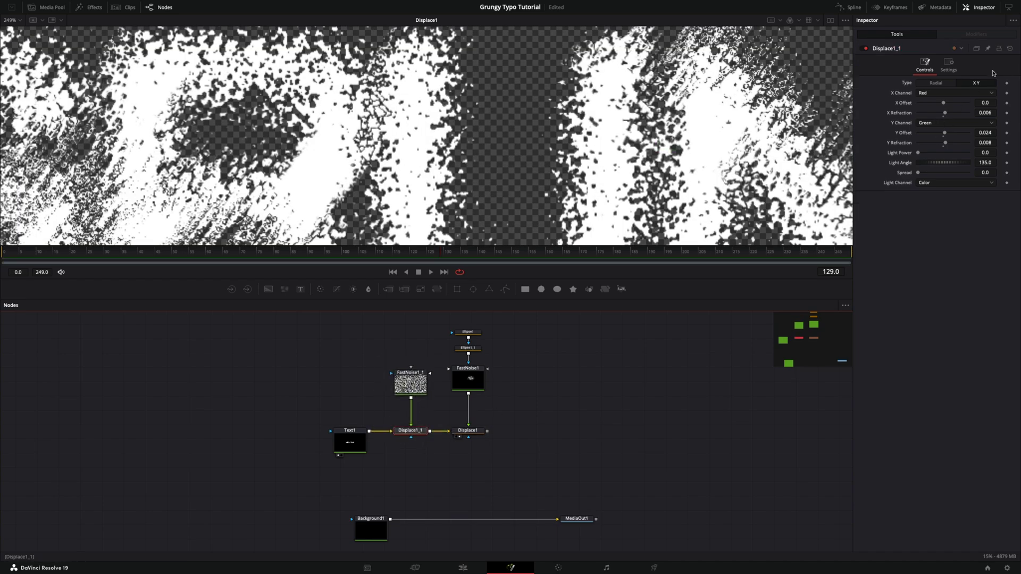
pyautogui.click(1009, 50)
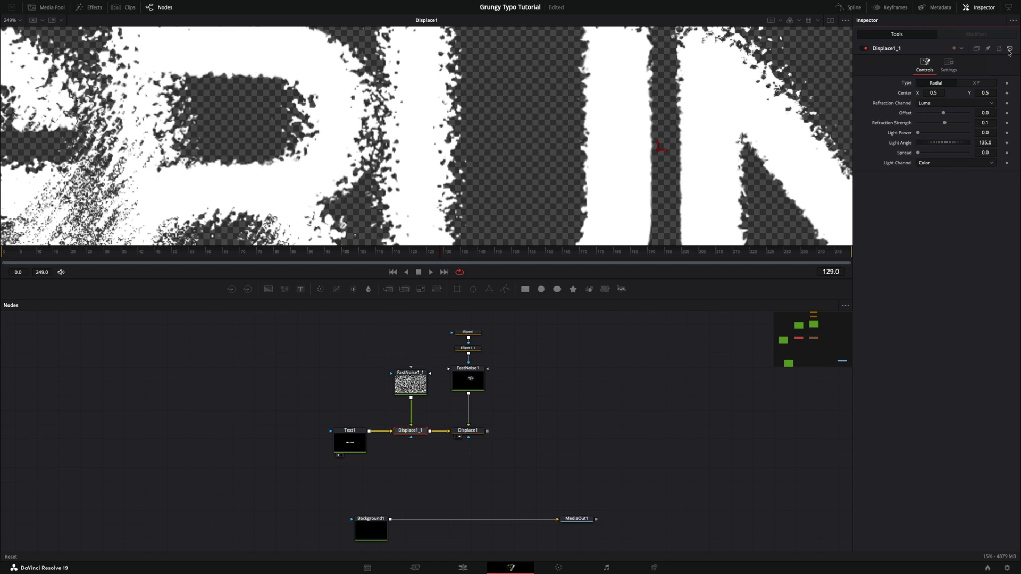
pyautogui.moveTo(945, 126); pyautogui.dragTo(946, 125)
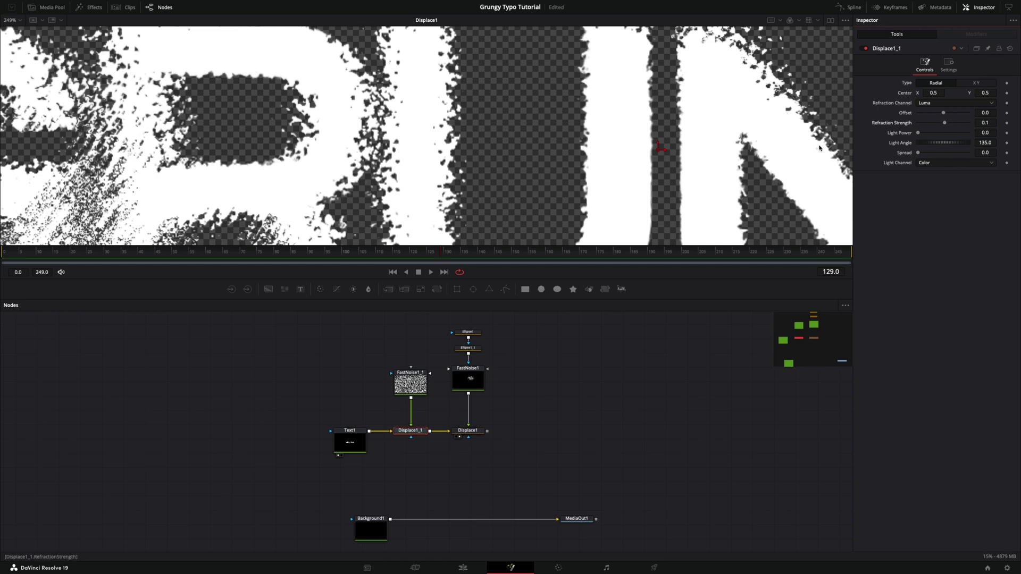
pyautogui.moveTo(766, 228); pyautogui.dragTo(581, 114)
pyautogui.scroll(1, 581, 114)
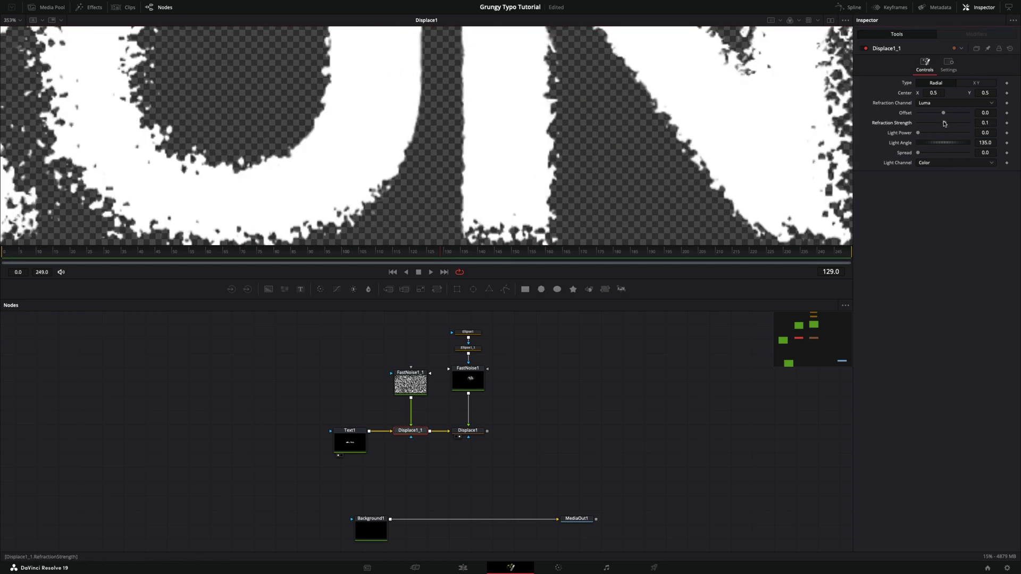
pyautogui.moveTo(944, 123); pyautogui.dragTo(935, 126)
pyautogui.scroll(-5, 326, 116)
pyautogui.scroll(3, 445, 121)
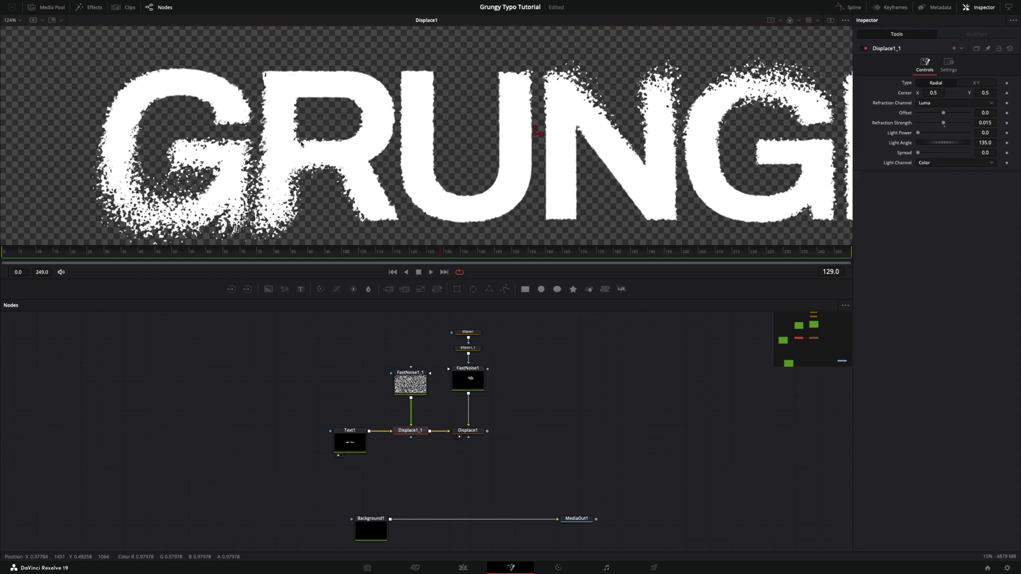
# Switch Displace1_1 to XY displacement with X Refraction 0.0003 and Y Refraction -0.0003.
pyautogui.click(971, 84)
pyautogui.moveTo(942, 142); pyautogui.dragTo(945, 113)
pyautogui.scroll(3, 409, 153)
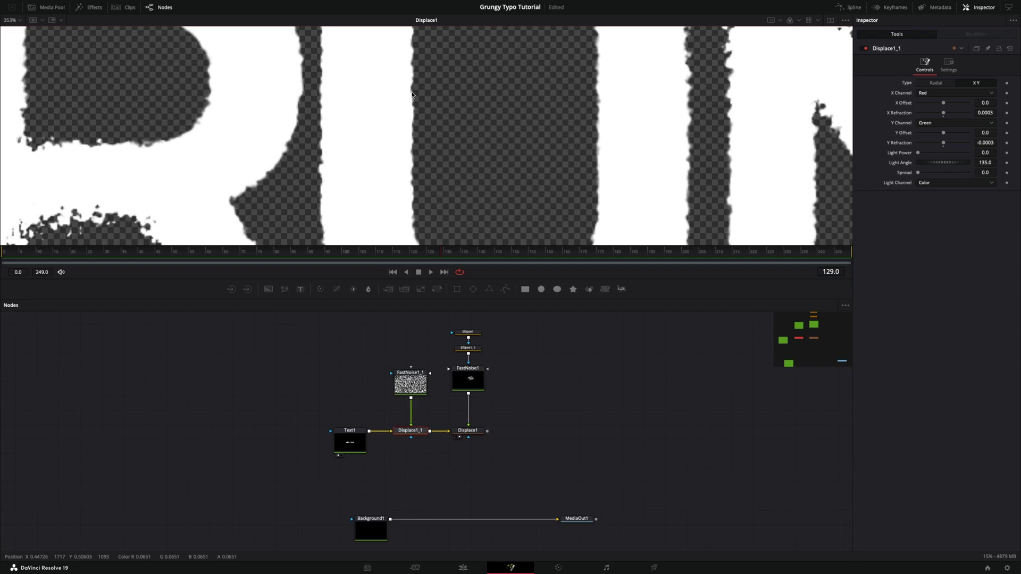
# Merge the output of Displace1 over Background1 and show MediaOut1 in the viewer.
pyautogui.scroll(-5, 372, 170)
pyautogui.moveTo(588, 166); pyautogui.dragTo(503, 151)
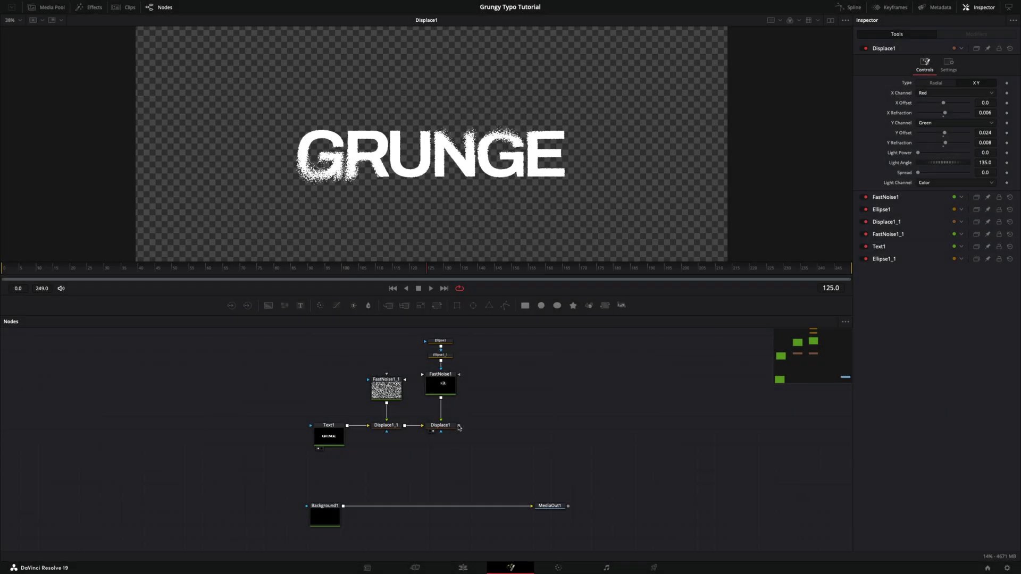
pyautogui.moveTo(460, 427); pyautogui.dragTo(441, 506)
pyautogui.moveTo(551, 507); pyautogui.dragTo(527, 221)
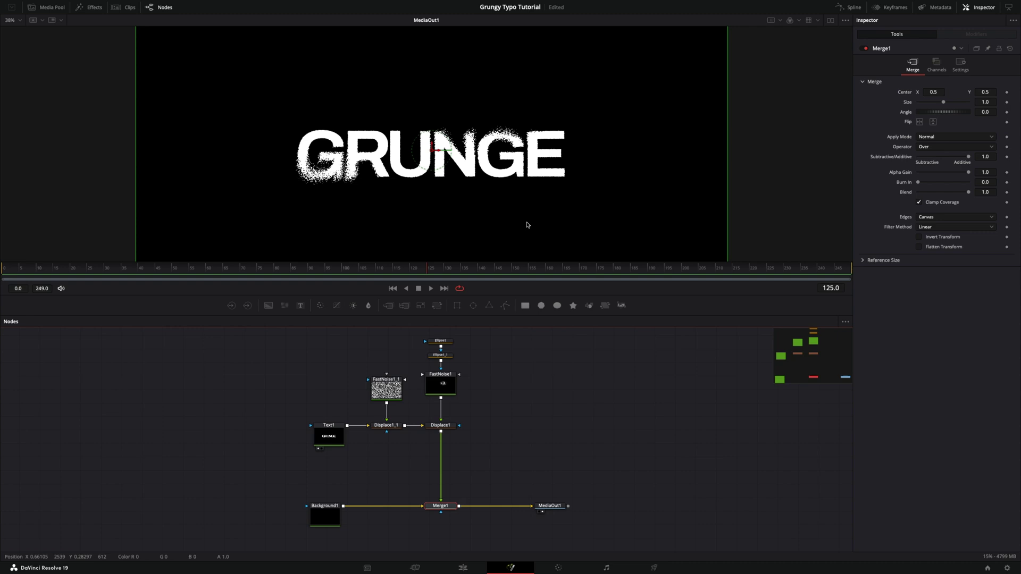
# Change the color of Text1 to a very dark gray.
pyautogui.click(328, 436)
pyautogui.click(930, 194)
pyautogui.moveTo(738, 424); pyautogui.dragTo(749, 425)
pyautogui.click(748, 459)
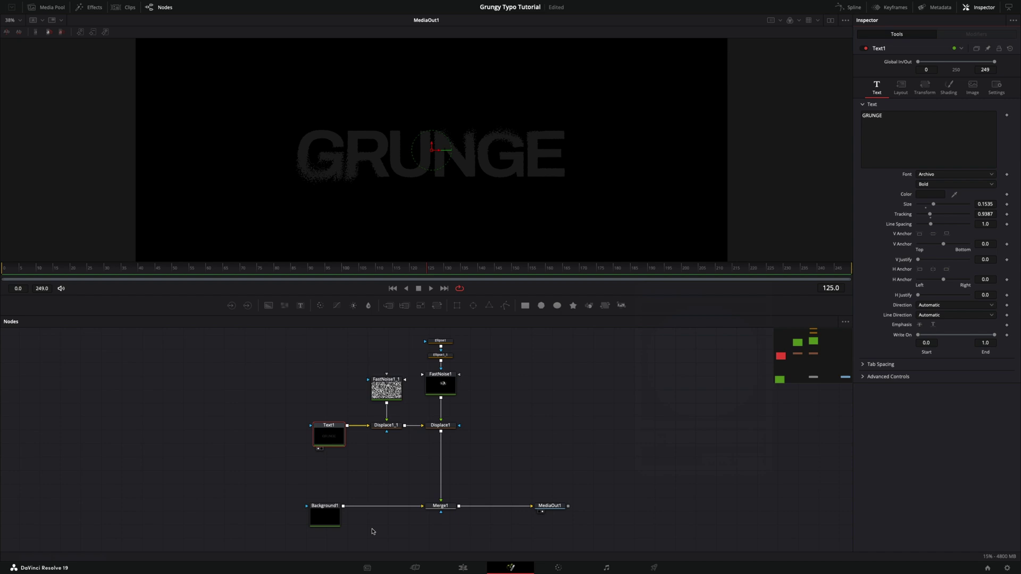
# Change Background1 to a light gray of about 0.765 in red, green and blue.
pyautogui.click(325, 516)
pyautogui.click(945, 132)
pyautogui.moveTo(663, 424); pyautogui.dragTo(673, 425)
pyautogui.click(748, 459)
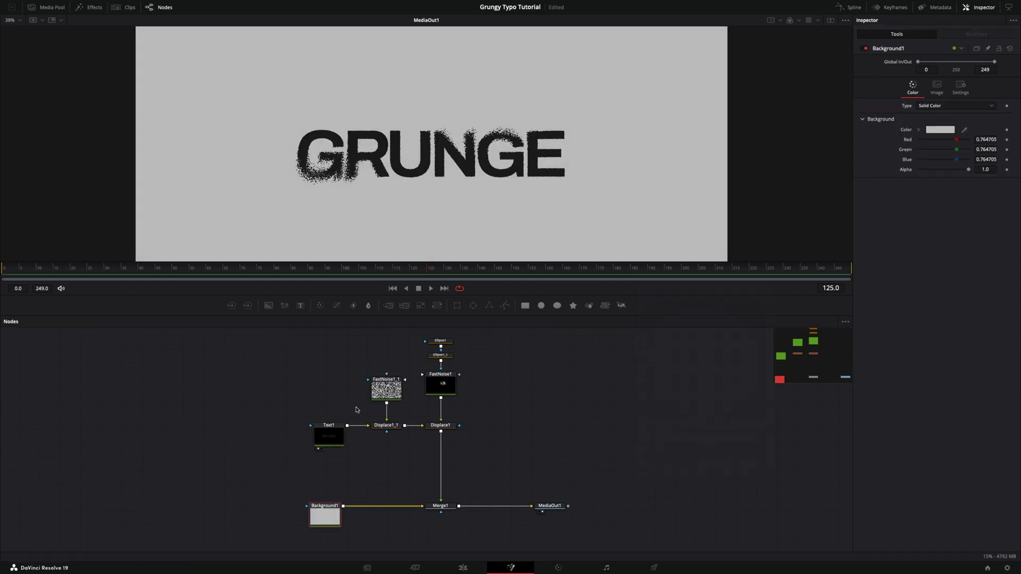
# Enlarge Text1 to a size of 0.2165 and tighten its tracking to 0.9324.
pyautogui.click(329, 435)
pyautogui.moveTo(935, 206); pyautogui.dragTo(941, 206)
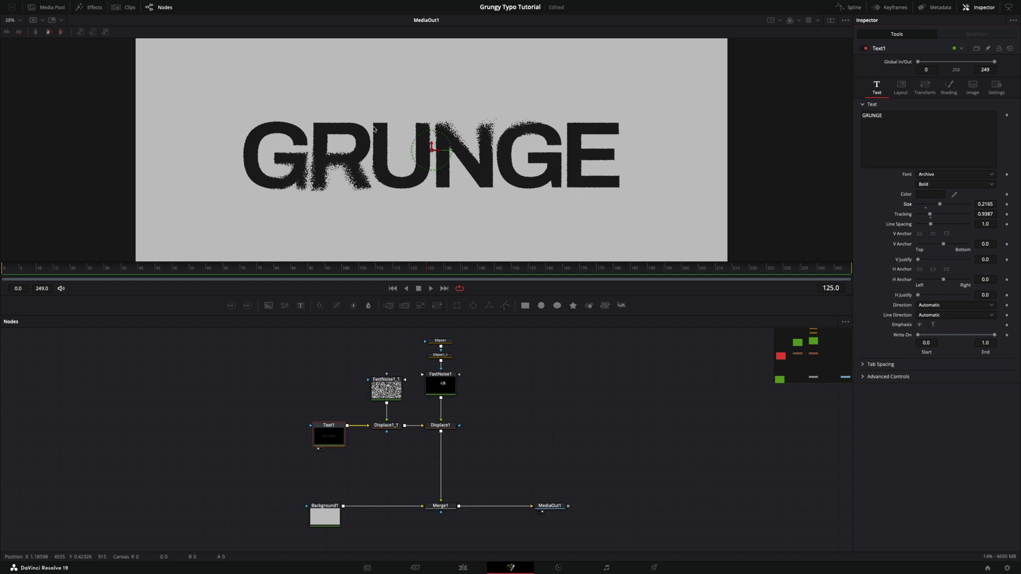
pyautogui.scroll(-2, 419, 130)
pyautogui.scroll(1, 418, 130)
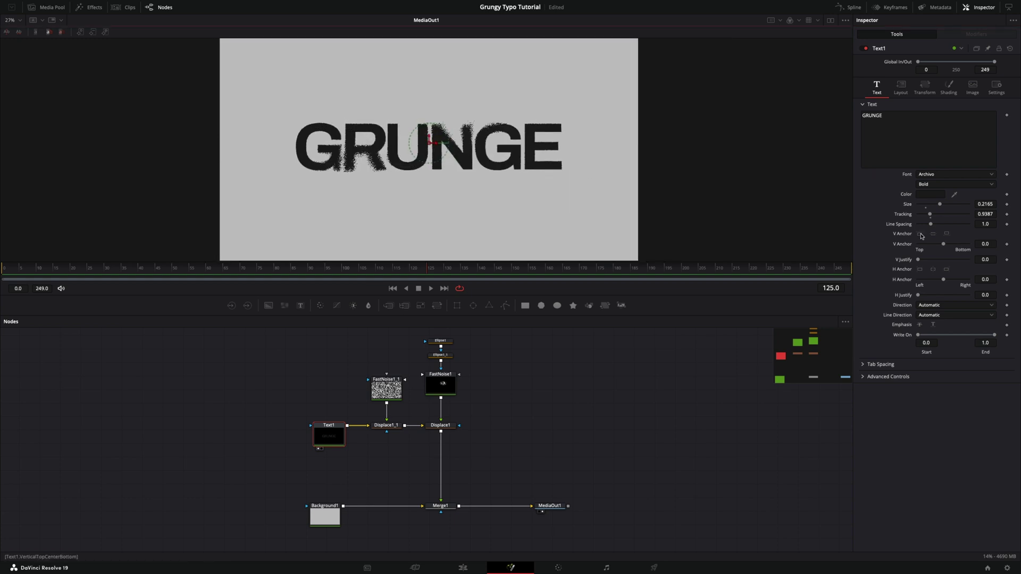
pyautogui.moveTo(931, 214); pyautogui.dragTo(930, 216)
# Refit Ellipse1_1 along the bottom of the enlarged letters, and set Ellipse1 about 0.24 wide, centered near 0.64, 0.58 with an angle of about -0.95.
pyautogui.click(444, 369)
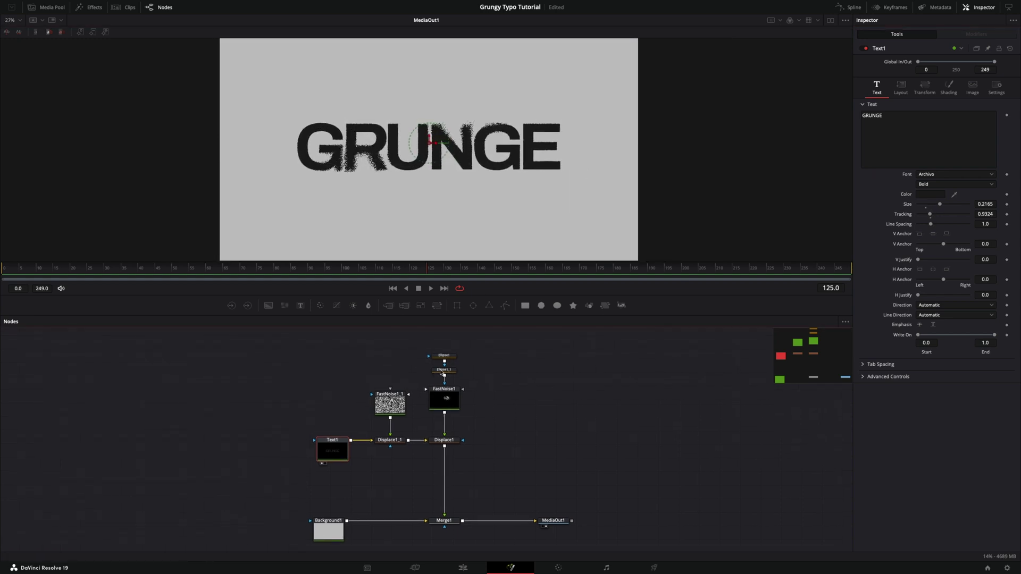
pyautogui.moveTo(393, 168); pyautogui.dragTo(362, 170)
pyautogui.click(444, 355)
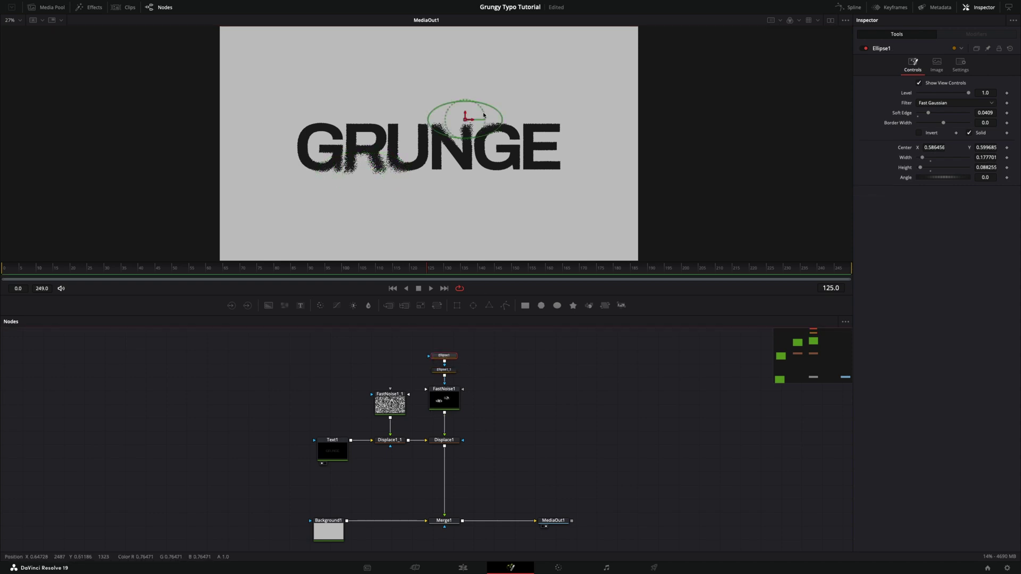
pyautogui.moveTo(503, 119)
pyautogui.mouseDown()
pyautogui.moveTo(516, 118)
pyautogui.moveTo(479, 124)
pyautogui.moveTo(489, 126)
pyautogui.mouseUp()
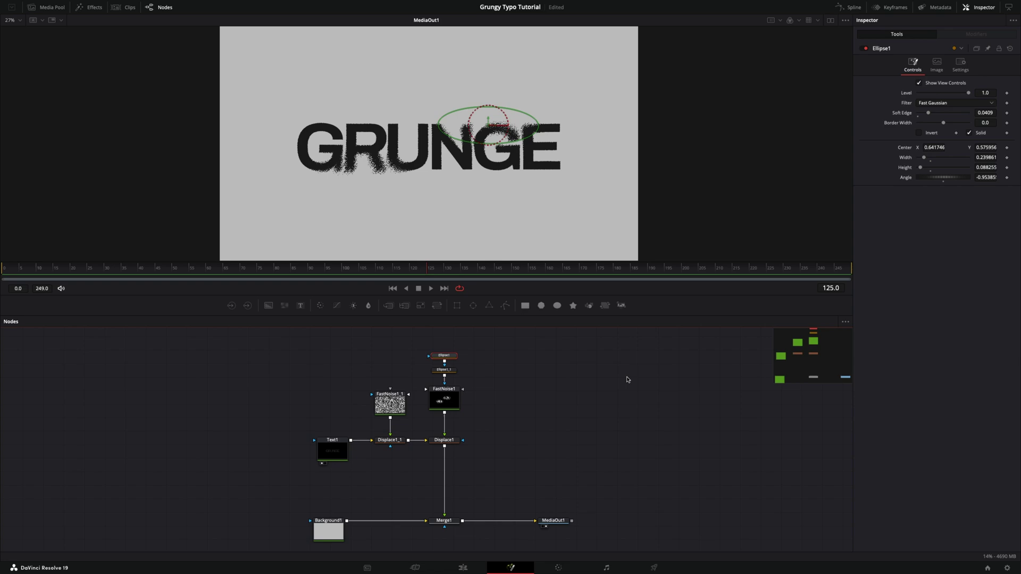
# Add a second Background node above Background1 and set its color to bright green.
pyautogui.click(615, 393)
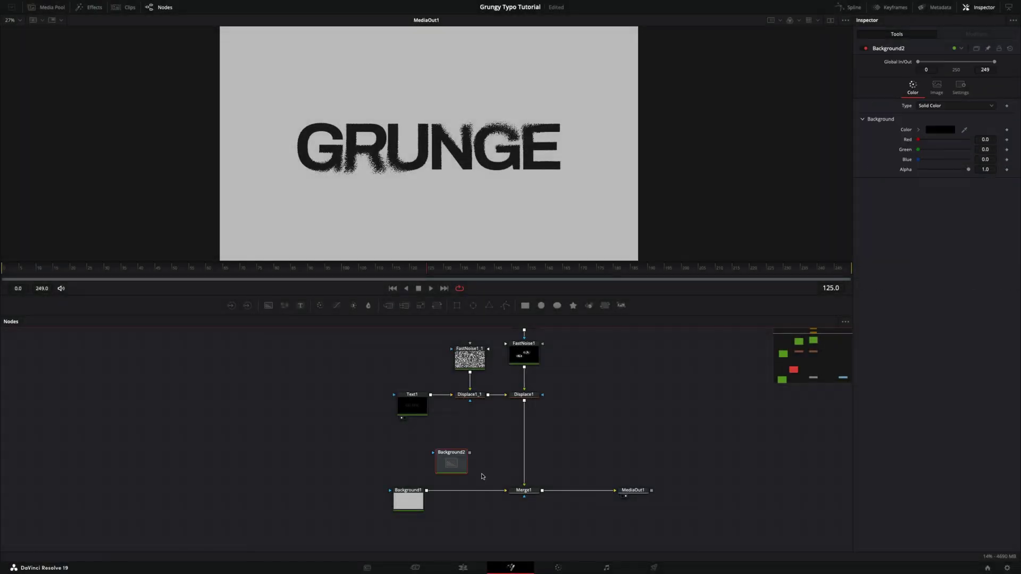
pyautogui.click(940, 132)
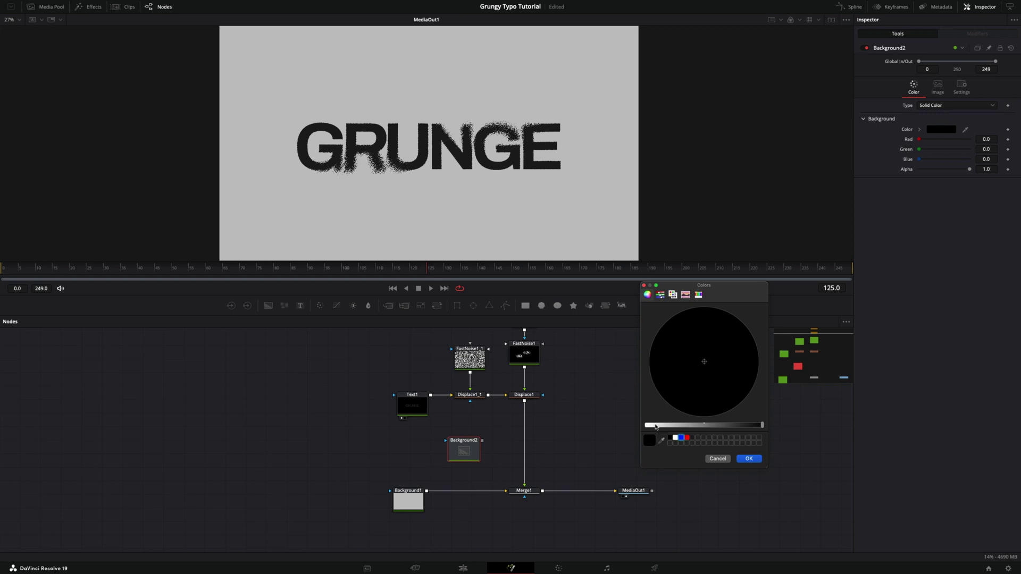
pyautogui.click(689, 332)
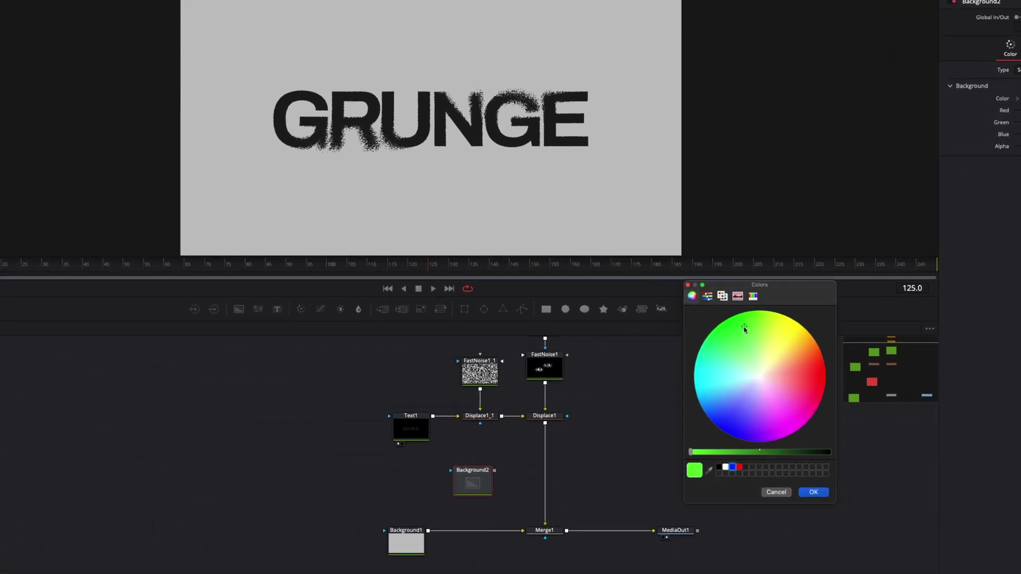
pyautogui.click(821, 490)
# Merge the green Background2 over Background1 and place its node slightly closer to the new merge.
pyautogui.moveTo(494, 471); pyautogui.dragTo(428, 531)
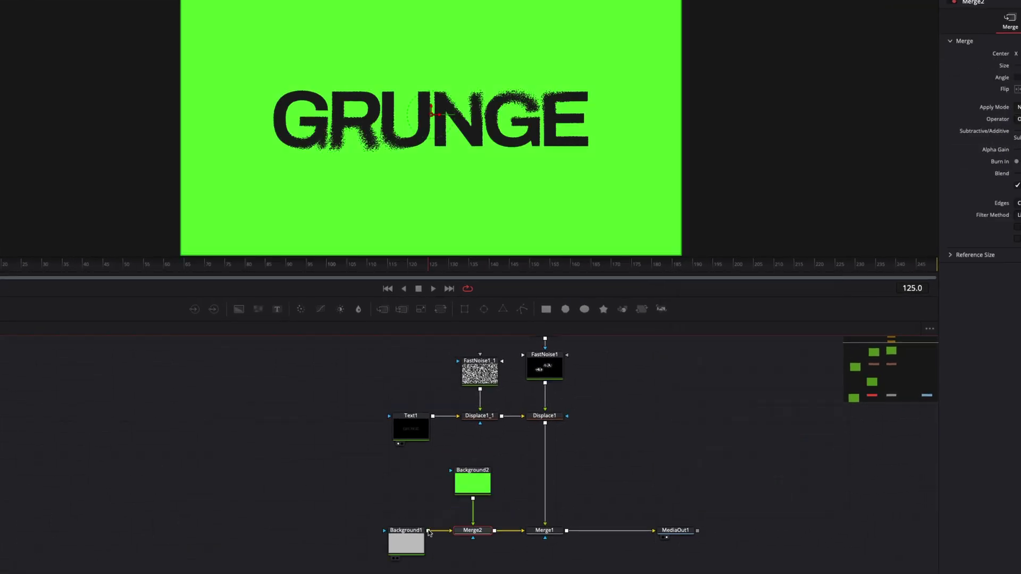
pyautogui.moveTo(475, 485); pyautogui.dragTo(475, 495)
pyautogui.click(475, 495)
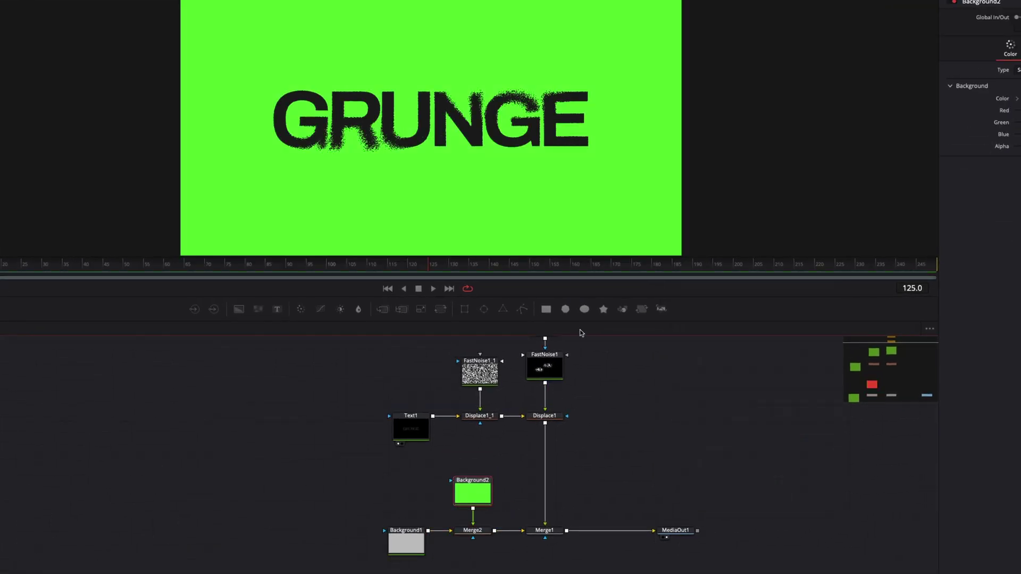
# Mask Background2 with an ellipse, resize the circle behind the text and give it a wide soft edge for a glow.
pyautogui.click(484, 310)
pyautogui.moveTo(535, 186); pyautogui.dragTo(503, 165)
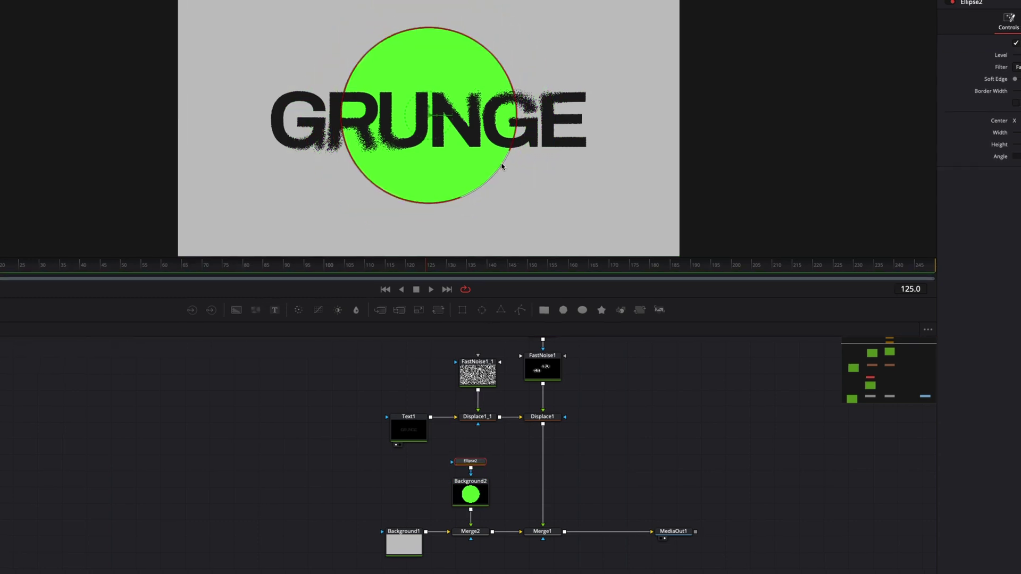
pyautogui.moveTo(888, 130); pyautogui.dragTo(917, 130)
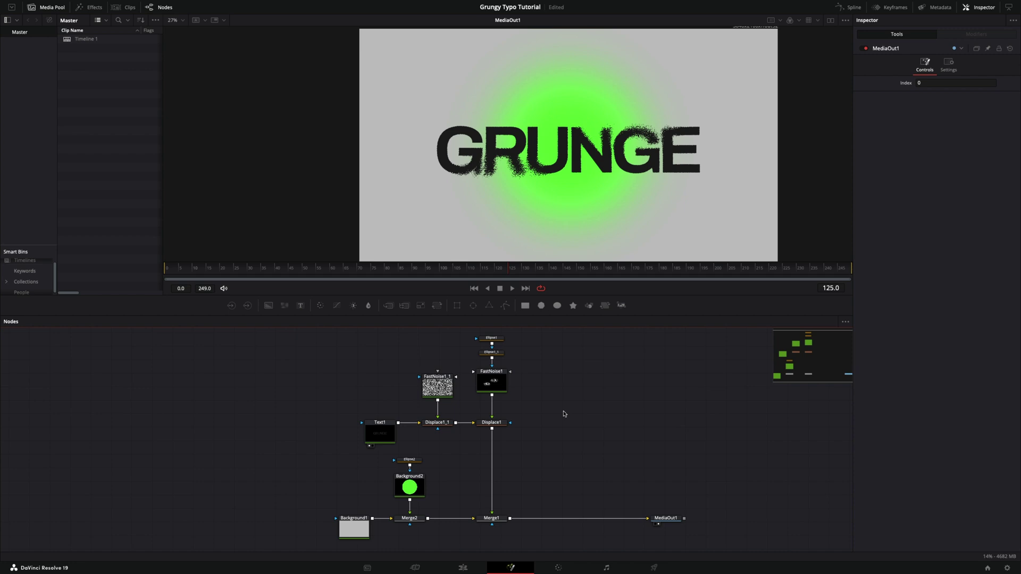
# Add a Grain node and insert it between Merge1 and MediaOut1.
pyautogui.hotkey('shift', 'space')
pyautogui.write('fast')
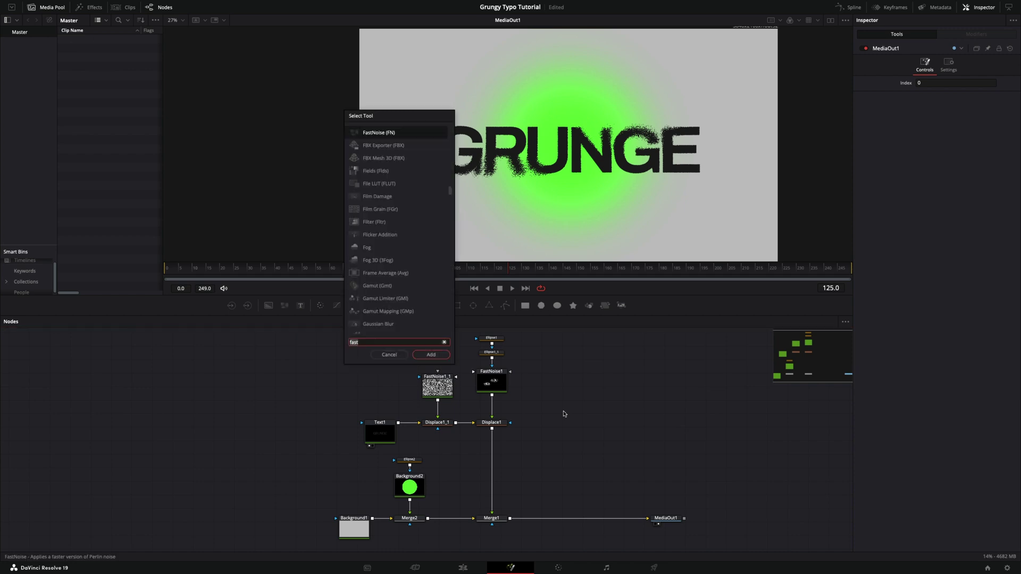
pyautogui.press('BackSpace')
pyautogui.press('BackSpace')
pyautogui.press('BackSpace')
pyautogui.press('BackSpace')
pyautogui.write('gra')
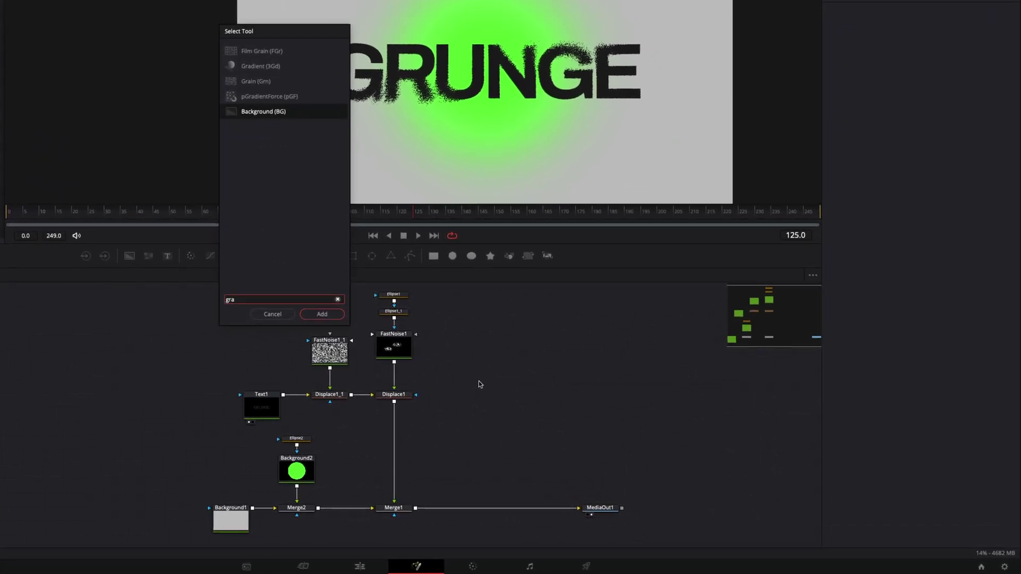
pyautogui.press('Return')
pyautogui.moveTo(481, 383); pyautogui.dragTo(470, 510)
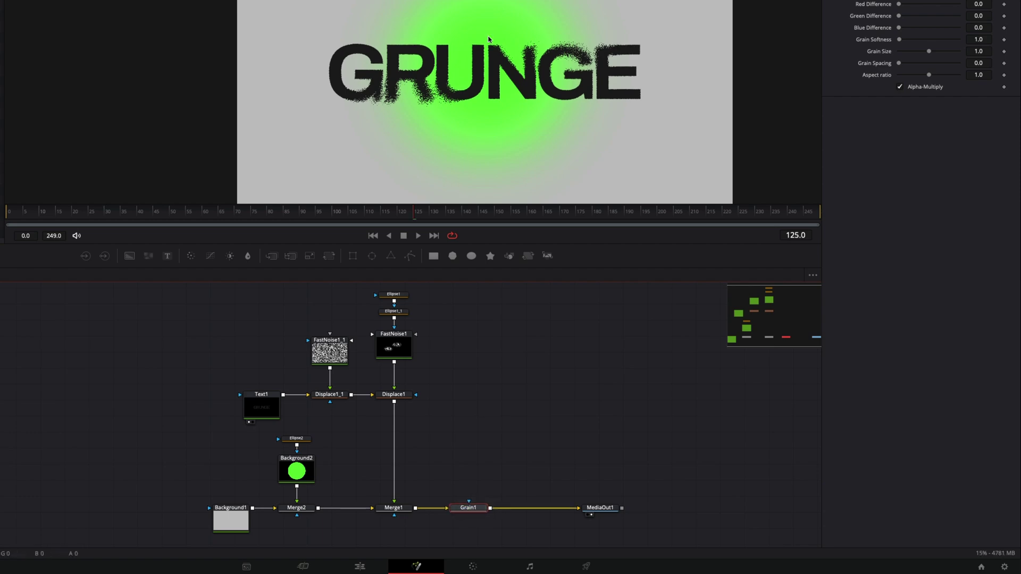
# Set Grain1's power to about 7.56 and its grain size to about 1.51.
pyautogui.scroll(6, 486, 72)
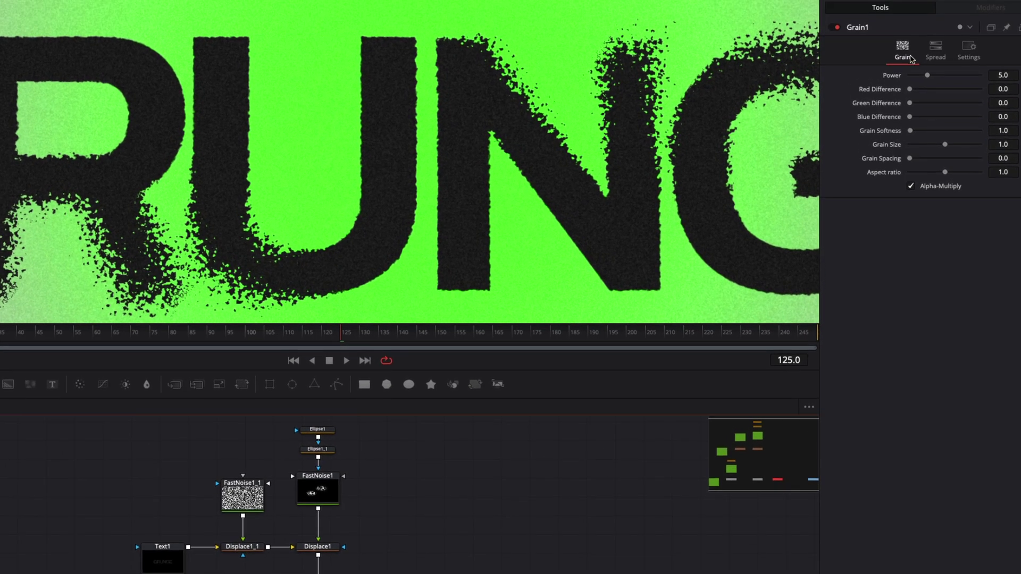
pyautogui.moveTo(929, 76); pyautogui.dragTo(954, 78)
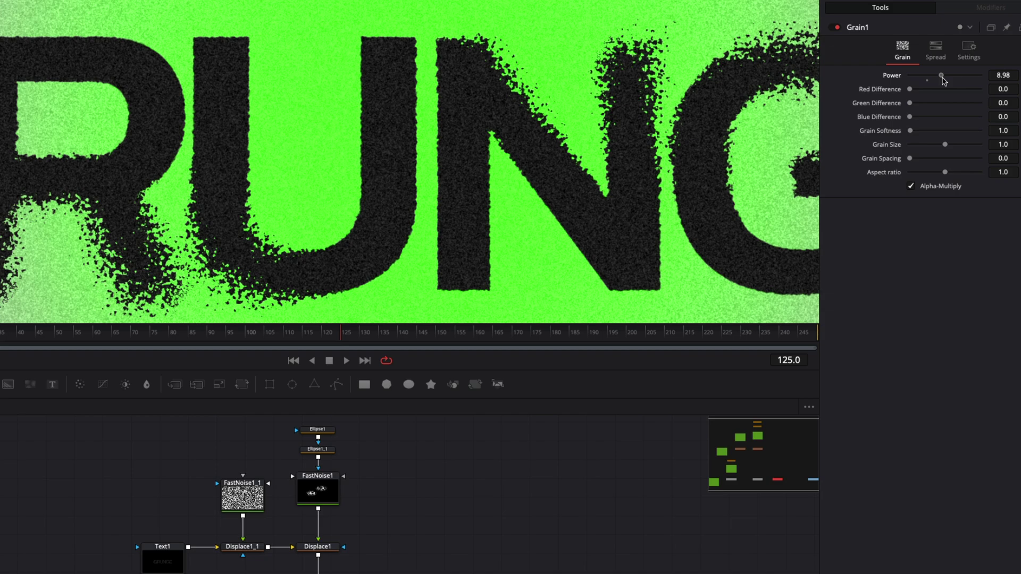
pyautogui.moveTo(957, 142); pyautogui.dragTo(954, 143)
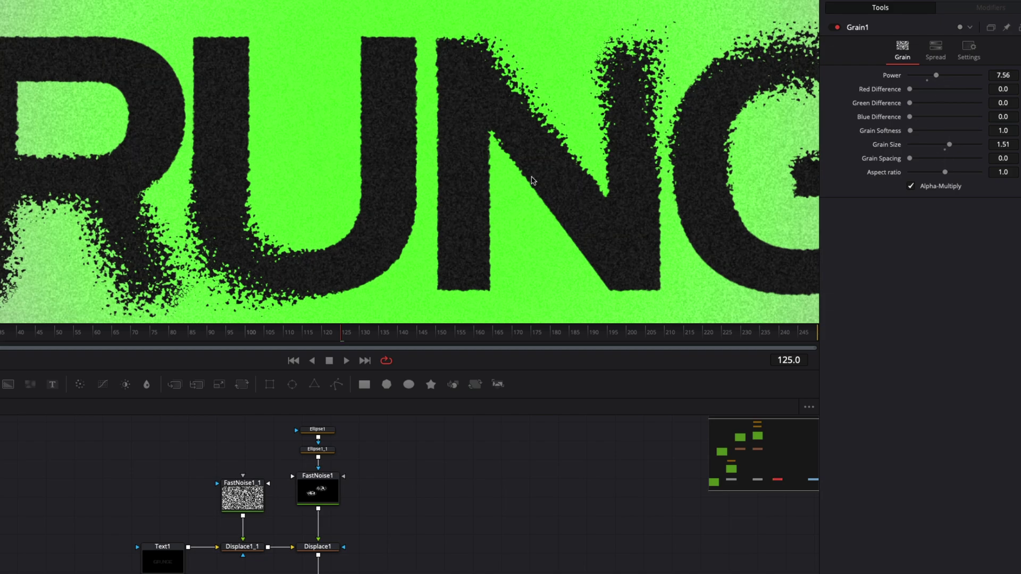
pyautogui.hotkey('ctrl', 'f')
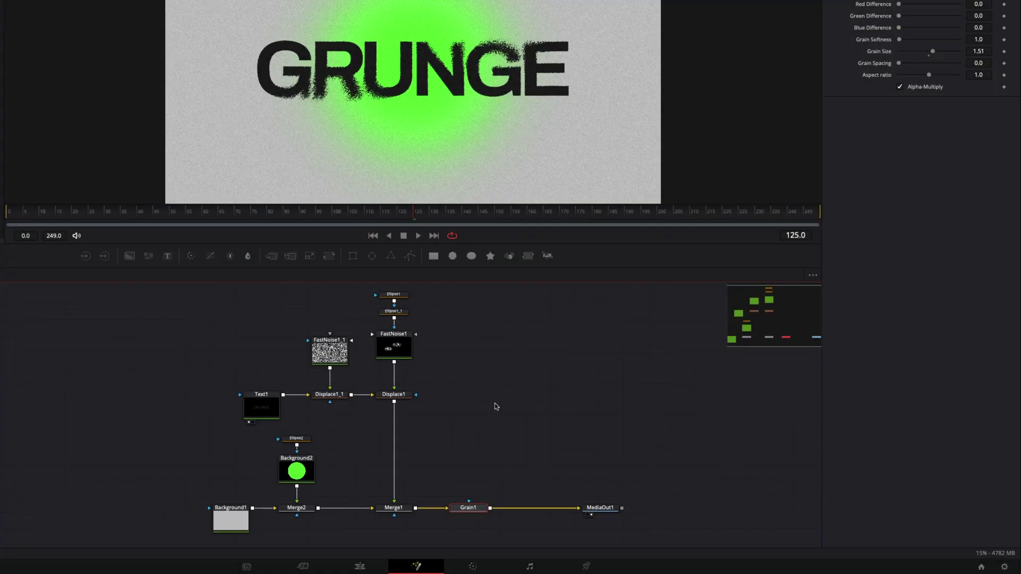
# Add a Loader after Grain1 and load Texture_00000.png from the txtr folder of the grungy typography project.
pyautogui.hotkey('shift', 'space')
pyautogui.write('gra')
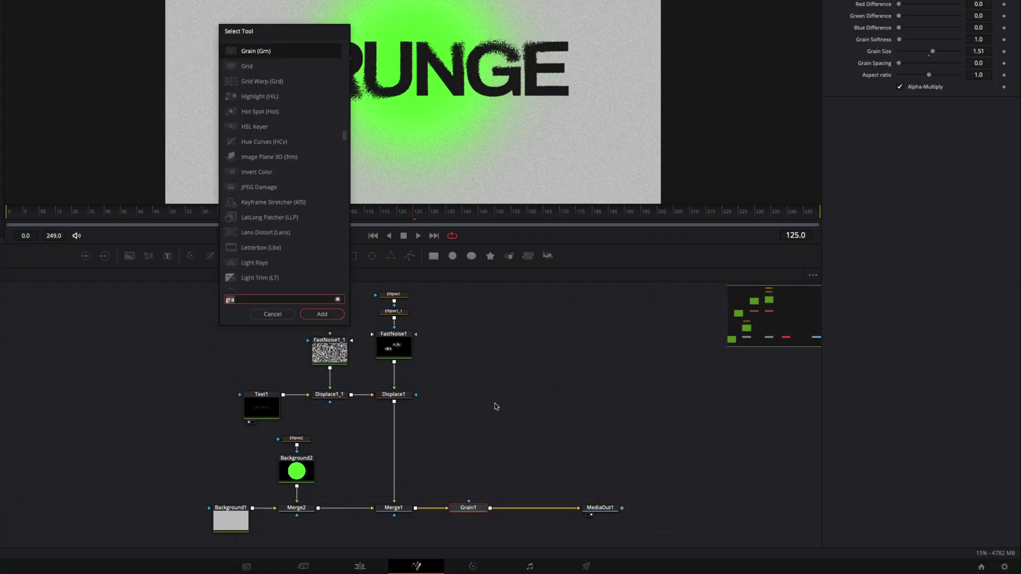
pyautogui.press('BackSpace')
pyautogui.press('BackSpace')
pyautogui.press('BackSpace')
pyautogui.write('load')
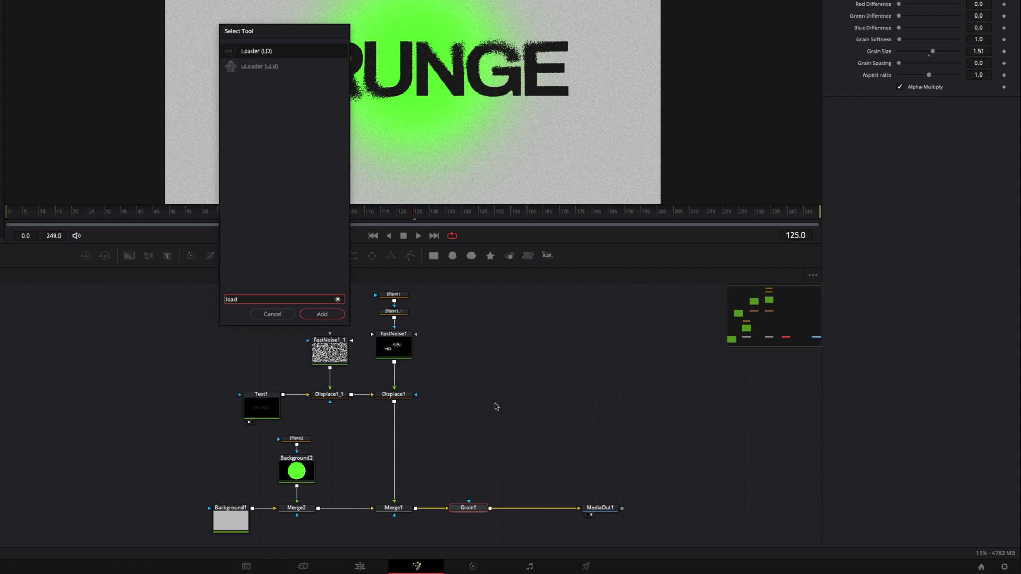
pyautogui.press('Return')
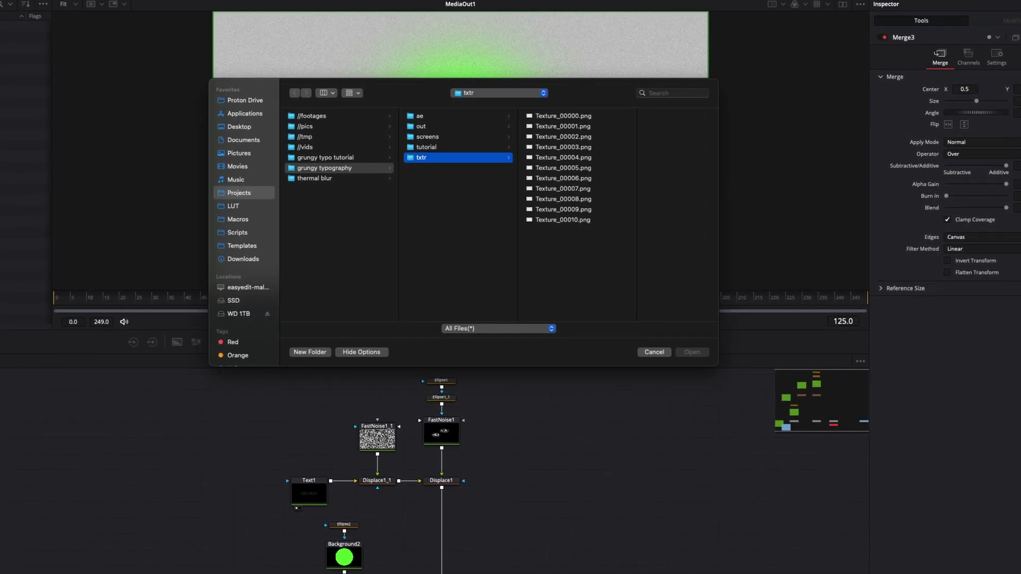
pyautogui.click(562, 118)
pyautogui.click(692, 352)
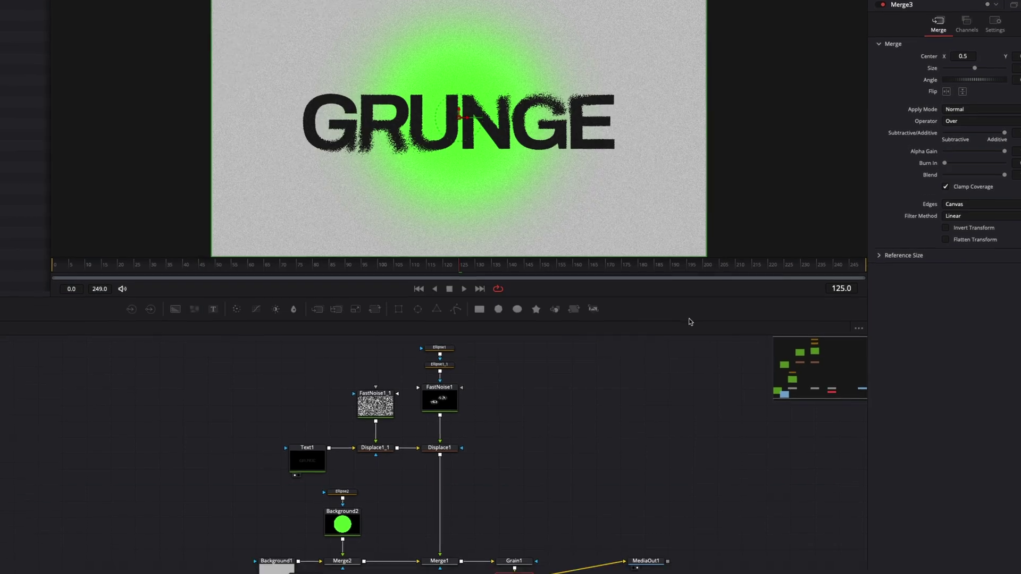
# Line up Merge3 between Grain1 and MediaOut1, and place the texture loader directly above Merge3.
pyautogui.moveTo(562, 513); pyautogui.dragTo(590, 506)
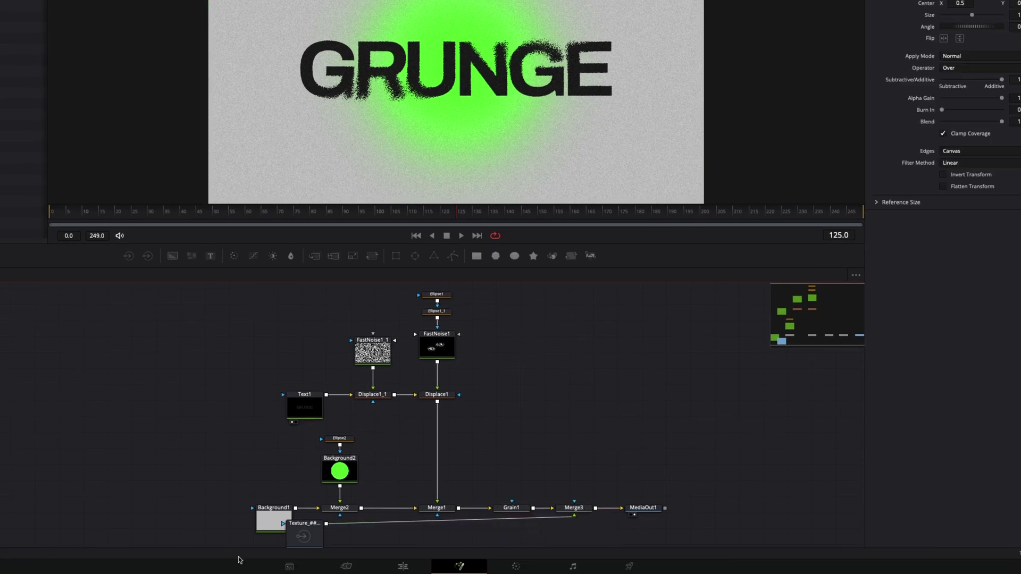
pyautogui.moveTo(309, 535); pyautogui.dragTo(578, 428)
pyautogui.click(577, 508)
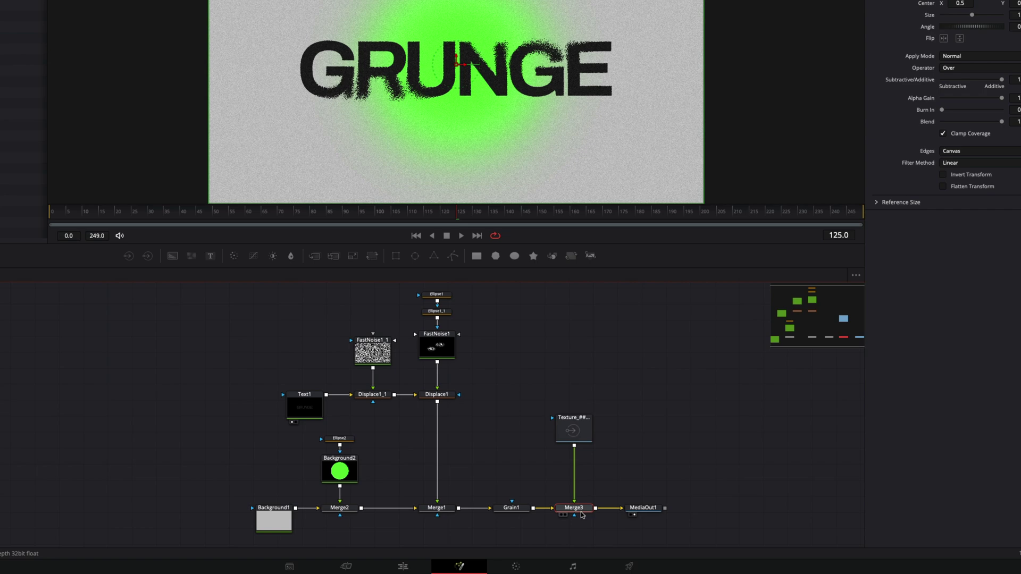
pyautogui.click(645, 508)
# Go to frame 3, then add a Transform after the texture loader and enlarge the texture to cover the frame.
pyautogui.click(574, 429)
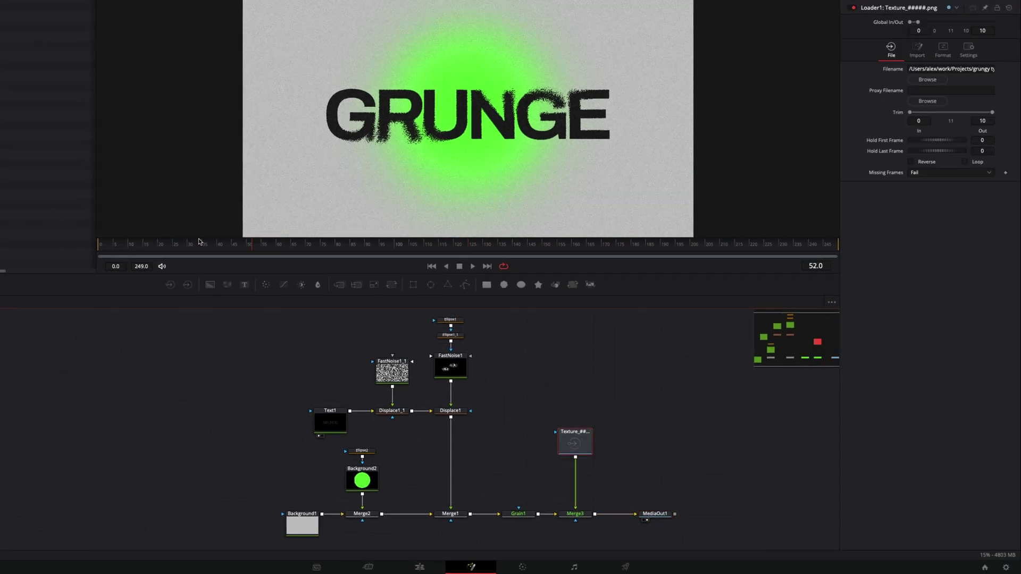
pyautogui.moveTo(115, 244)
pyautogui.mouseDown()
pyautogui.moveTo(101, 246)
pyautogui.moveTo(114, 247)
pyautogui.mouseUp()
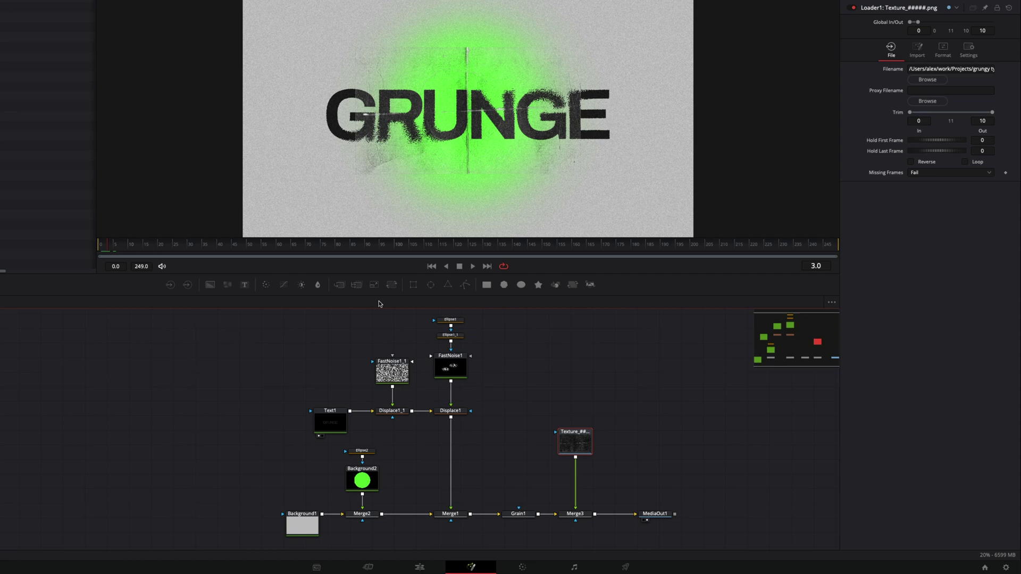
pyautogui.click(392, 284)
pyautogui.moveTo(937, 87); pyautogui.dragTo(947, 87)
# Try Screen and Darken on Merge3, then set its apply mode to Multiply with a blend of about 0.764.
pyautogui.click(575, 513)
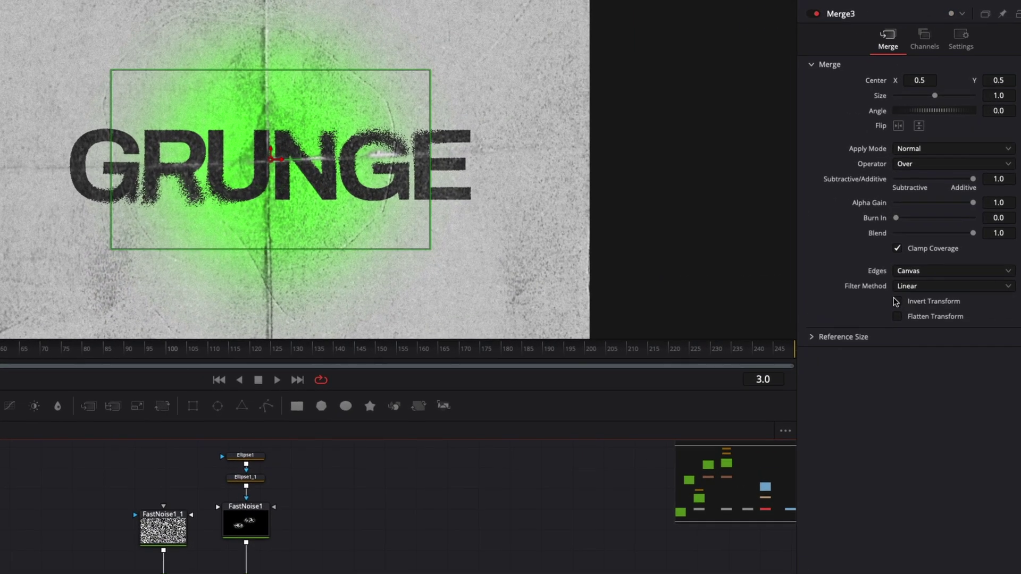
pyautogui.click(934, 104)
pyautogui.click(915, 179)
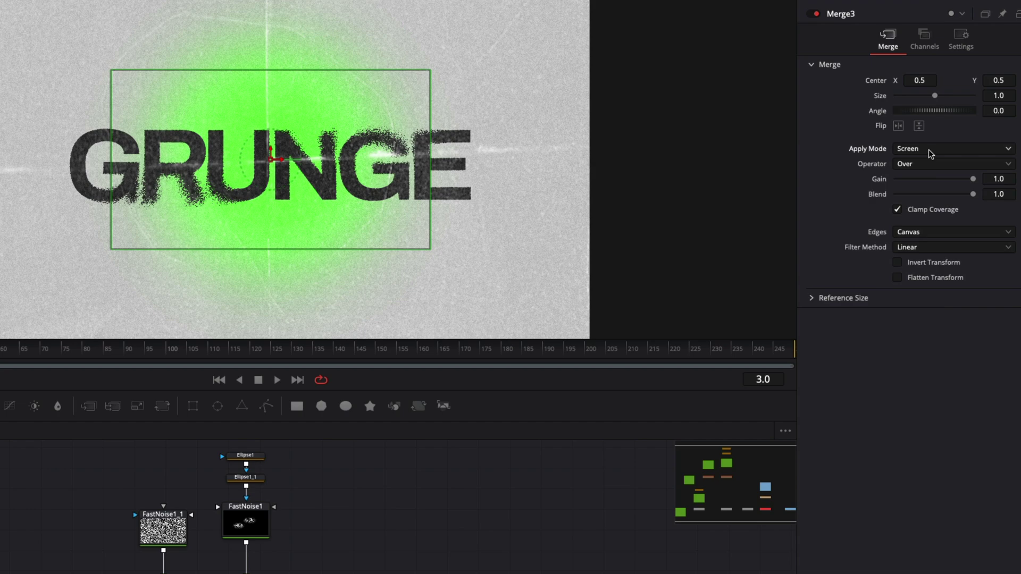
pyautogui.scroll(-8, 931, 153)
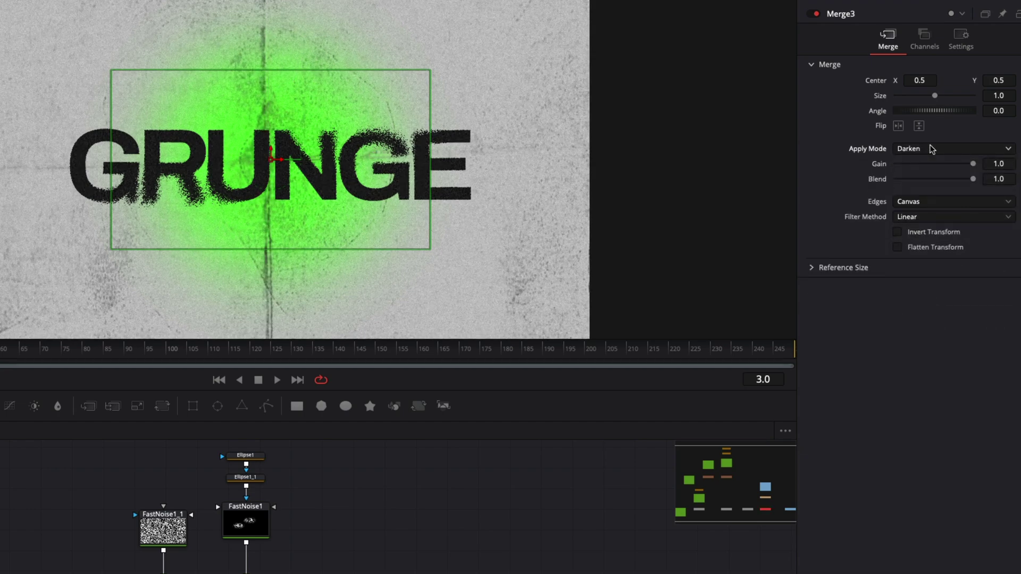
pyautogui.scroll(6, 932, 150)
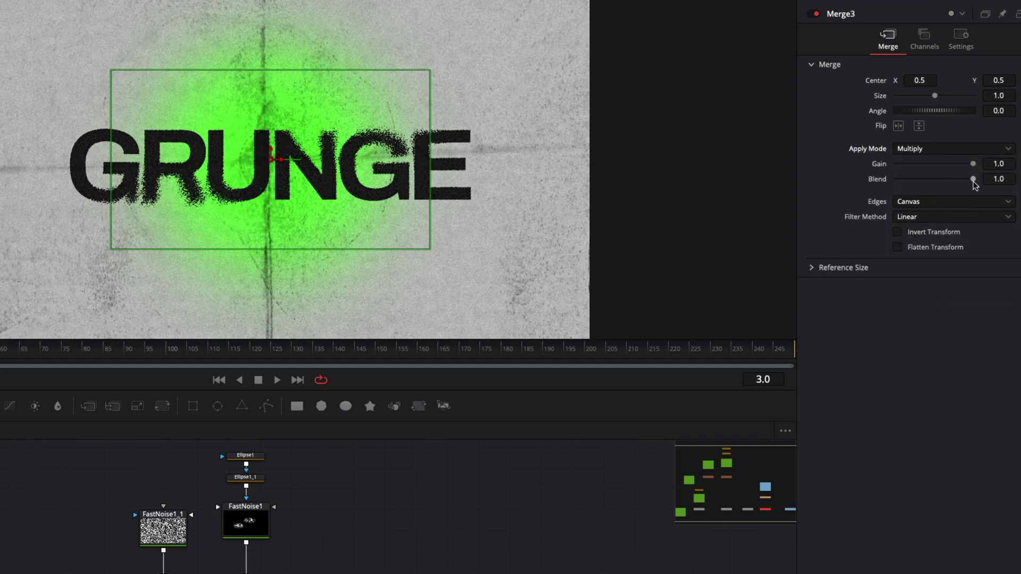
pyautogui.moveTo(974, 179); pyautogui.dragTo(956, 185)
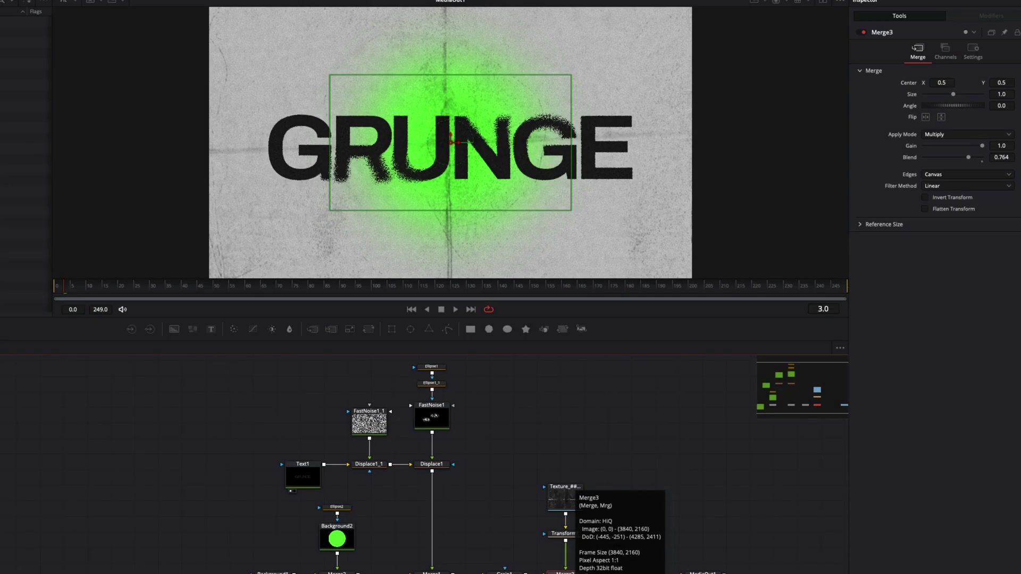
# Add a Transform (Xf) node after Merge3.
pyautogui.hotkey('shift', 'space')
pyautogui.write('load')
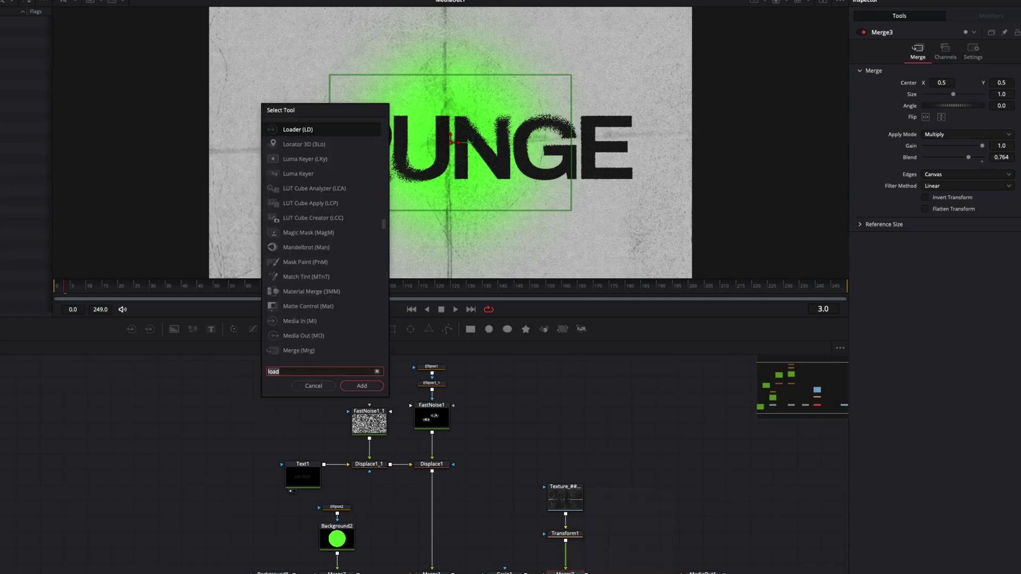
pyautogui.press('BackSpace')
pyautogui.press('BackSpace')
pyautogui.press('BackSpace')
pyautogui.press('BackSpace')
pyautogui.write('tra')
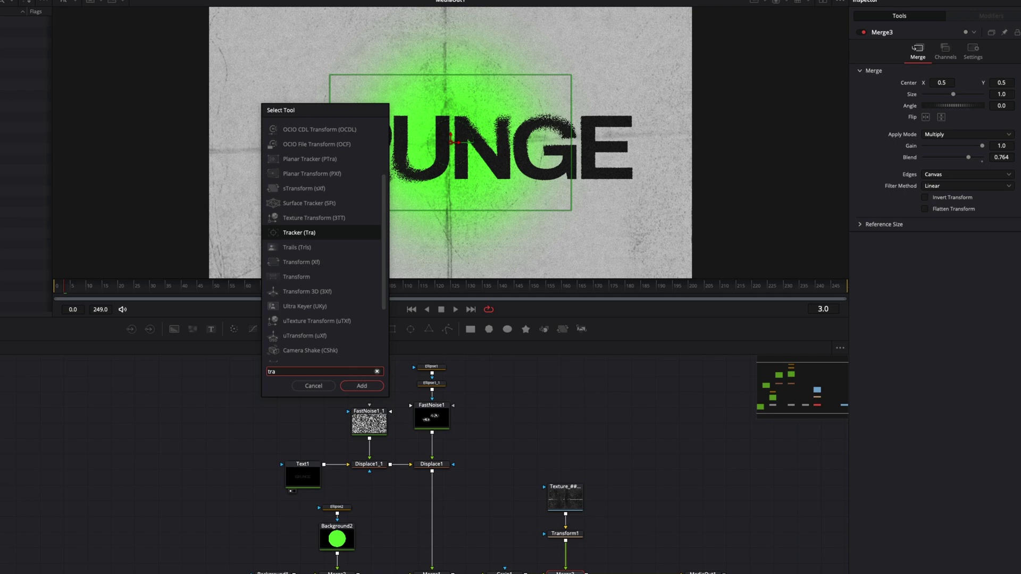
pyautogui.press('Down')
pyautogui.press('Down')
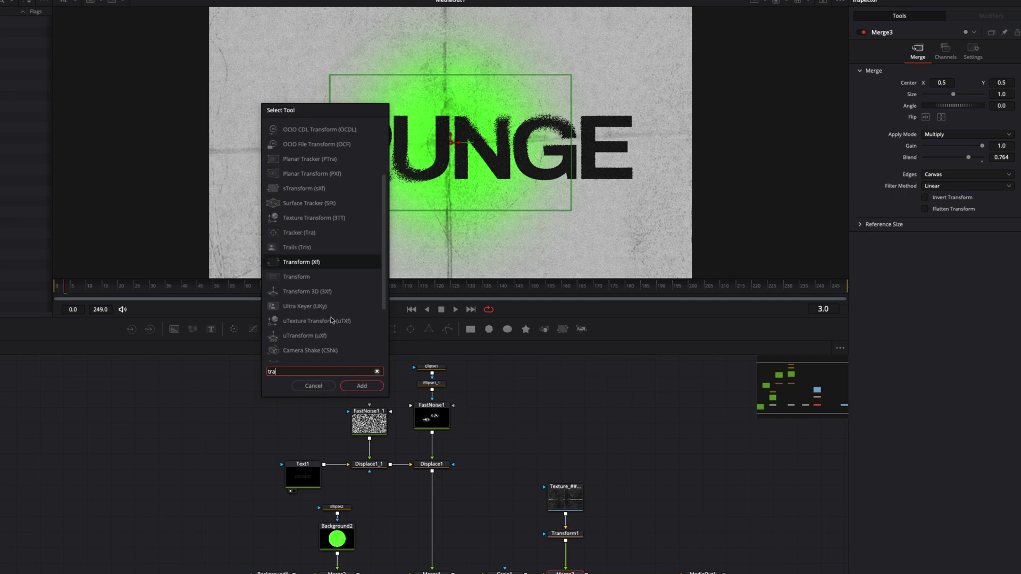
pyautogui.press('Return')
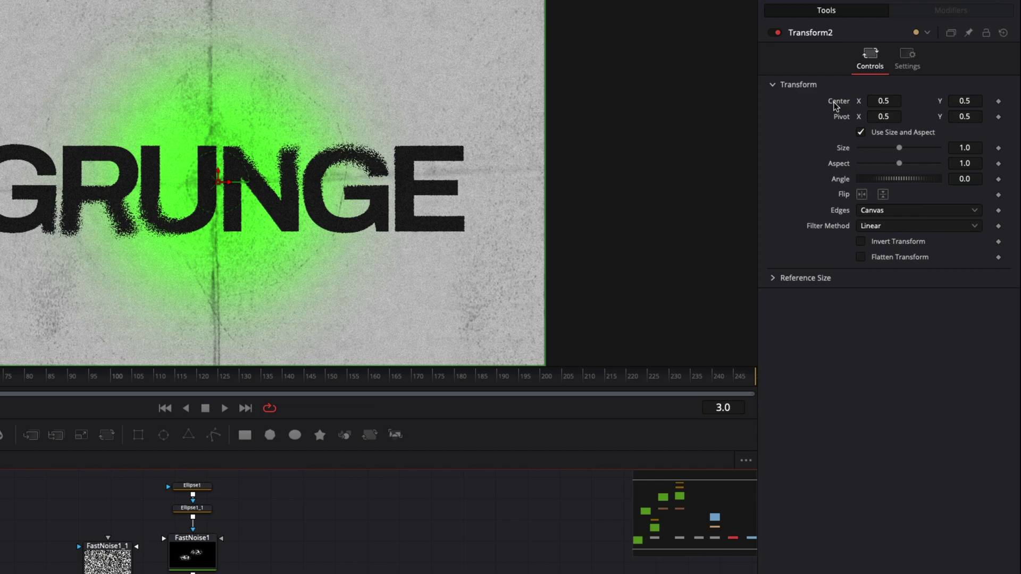
# Apply a Shake modifier to the Center of Transform2.
pyautogui.rightClick(836, 106)
pyautogui.moveTo(865, 158)
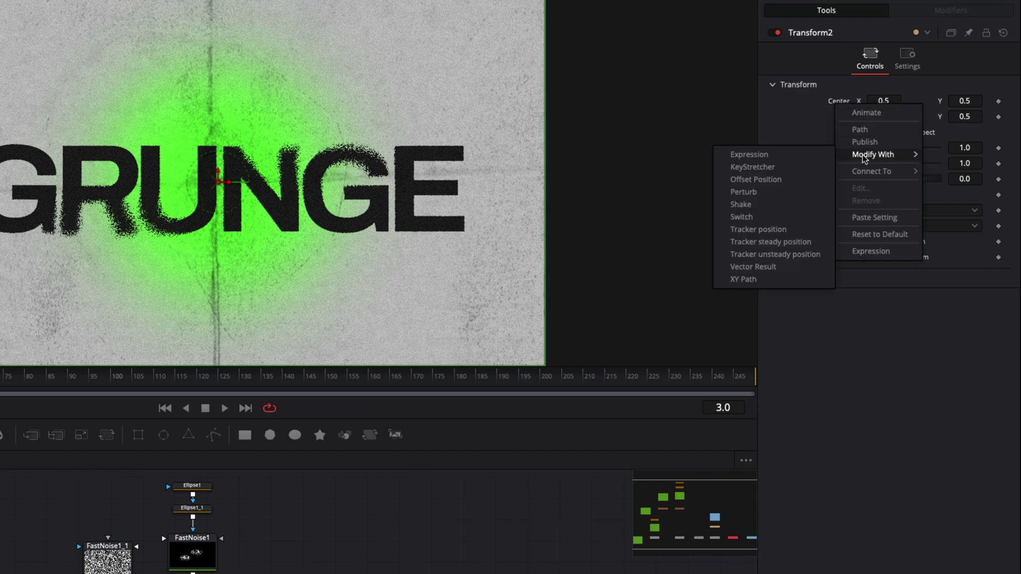
pyautogui.click(803, 208)
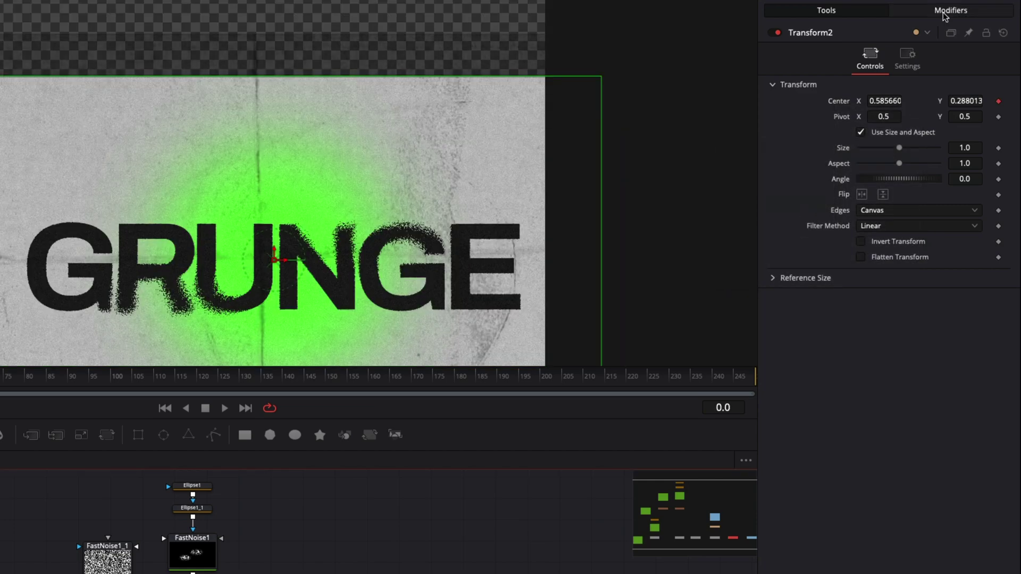
# Set the Shake modifier's smoothness to 0.2, minimum to 0.498 and maximum to 0.502.
pyautogui.click(944, 16)
pyautogui.moveTo(893, 120); pyautogui.dragTo(900, 150)
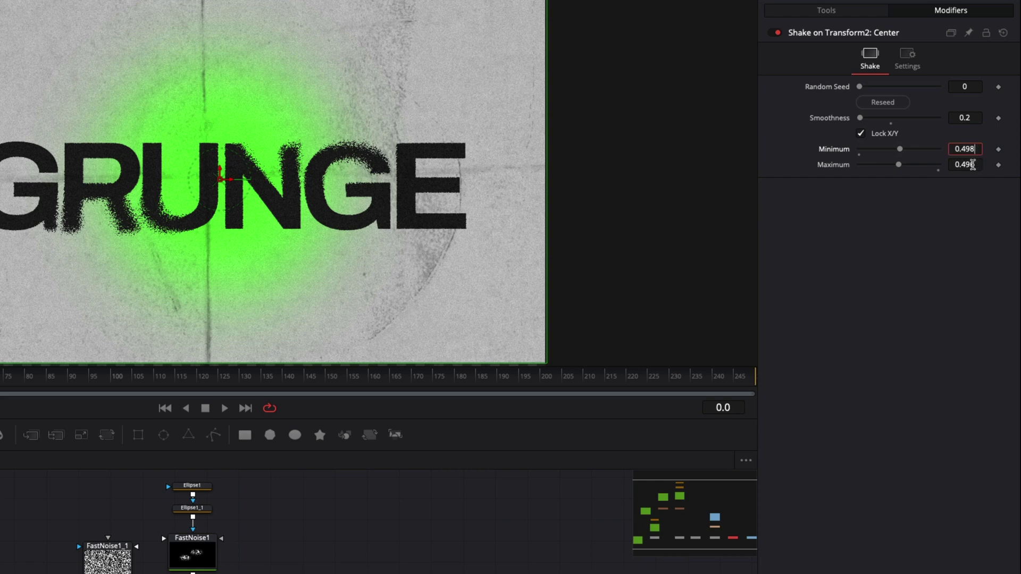
pyautogui.click(973, 165)
pyautogui.write('0.4')
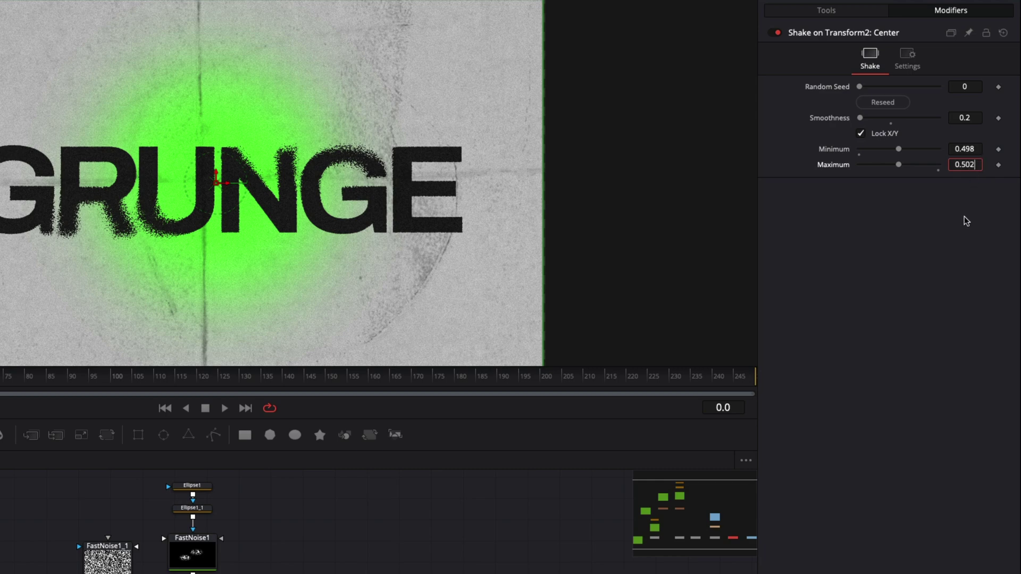
# Play back and scrub through the composition to check the shake motion.
pyautogui.press('Return')
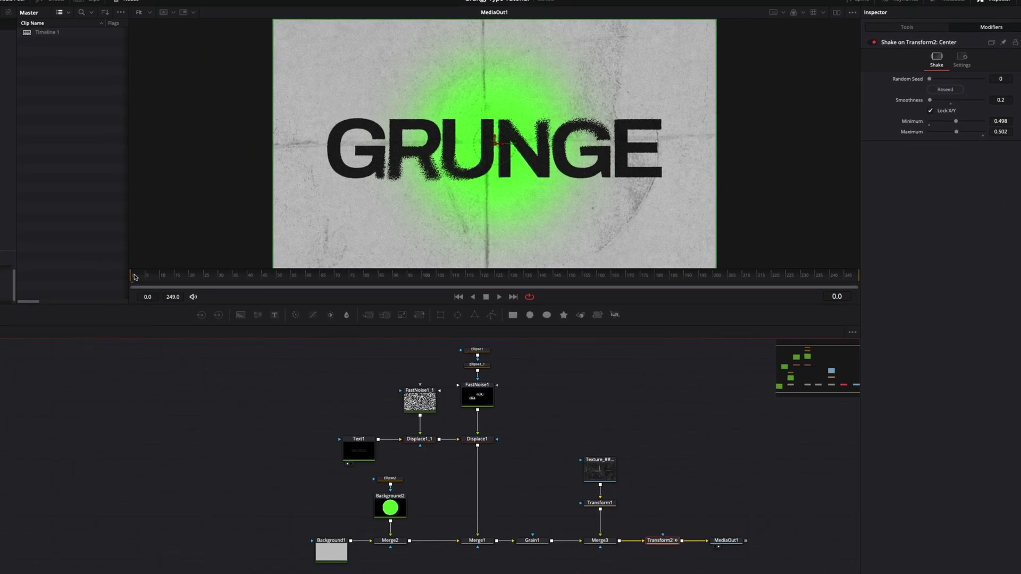
pyautogui.press('space')
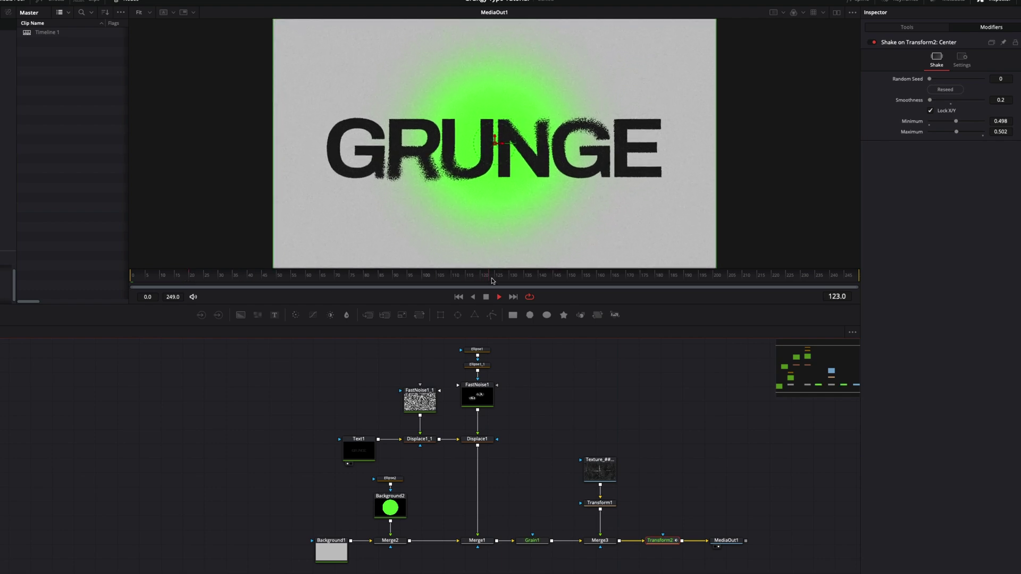
pyautogui.moveTo(490, 281); pyautogui.dragTo(168, 286)
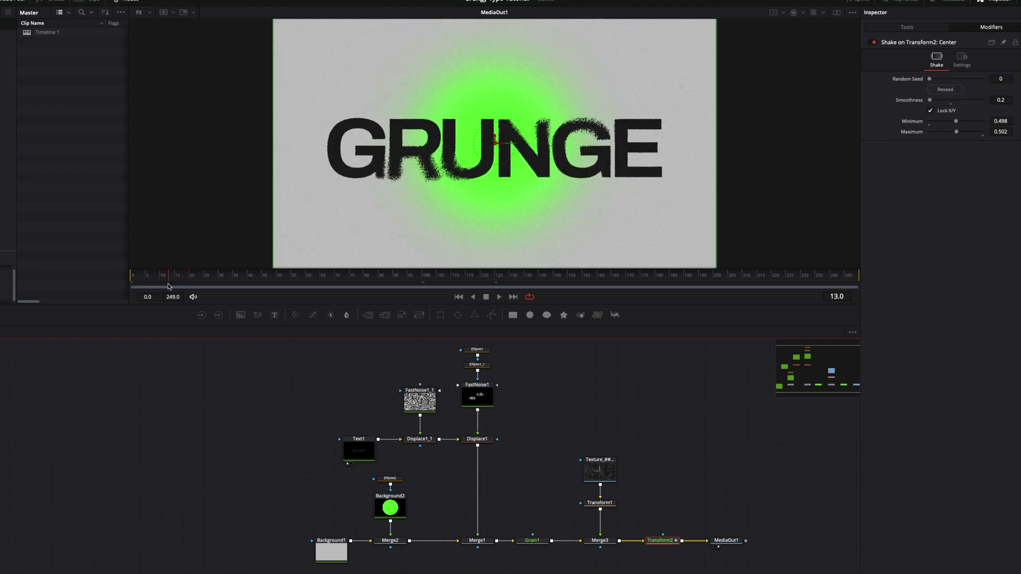
# Increase the size of Transform2 slightly while viewing the start of the timeline.
pyautogui.click(907, 27)
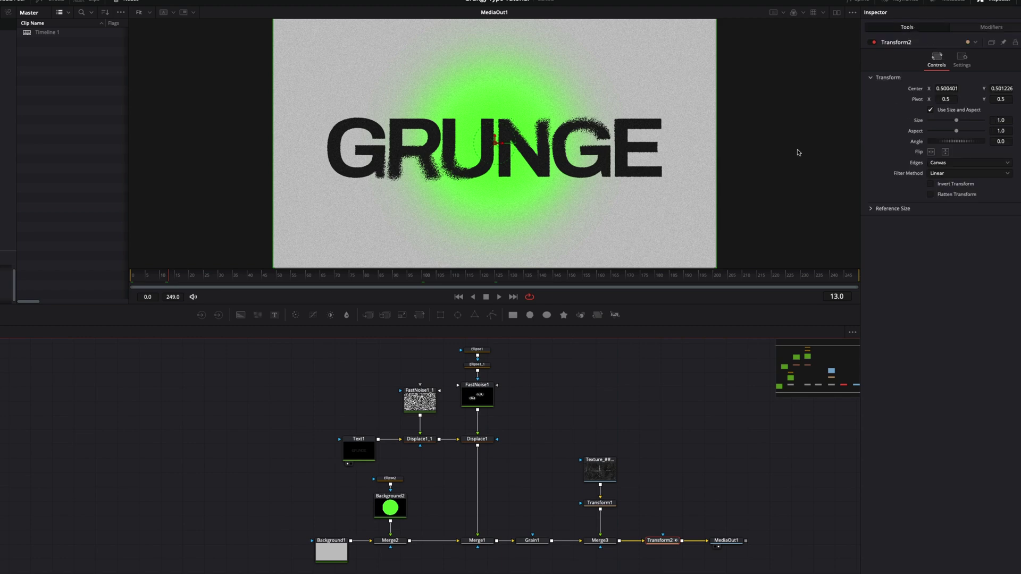
pyautogui.click(134, 280)
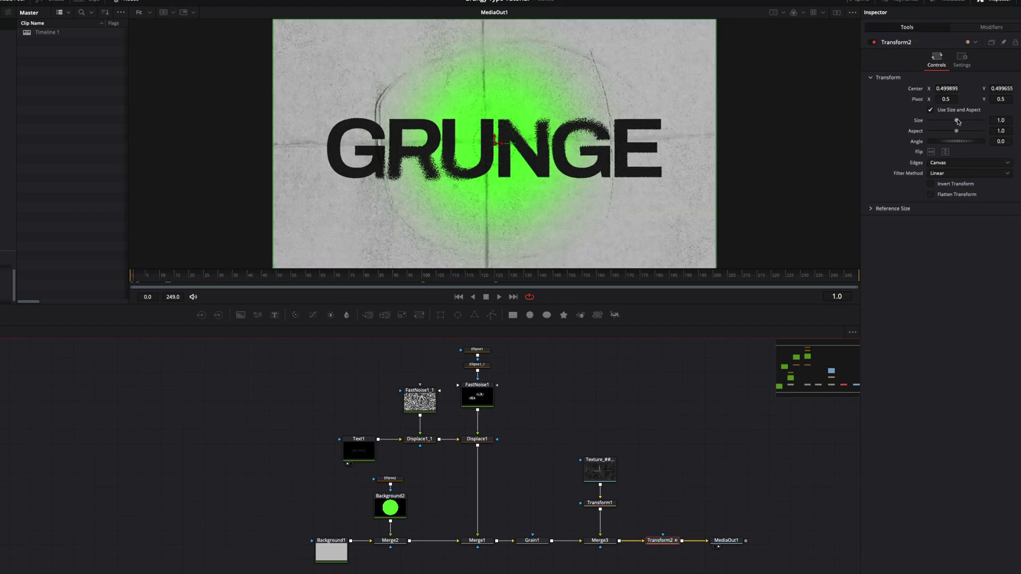
pyautogui.moveTo(957, 121); pyautogui.dragTo(961, 122)
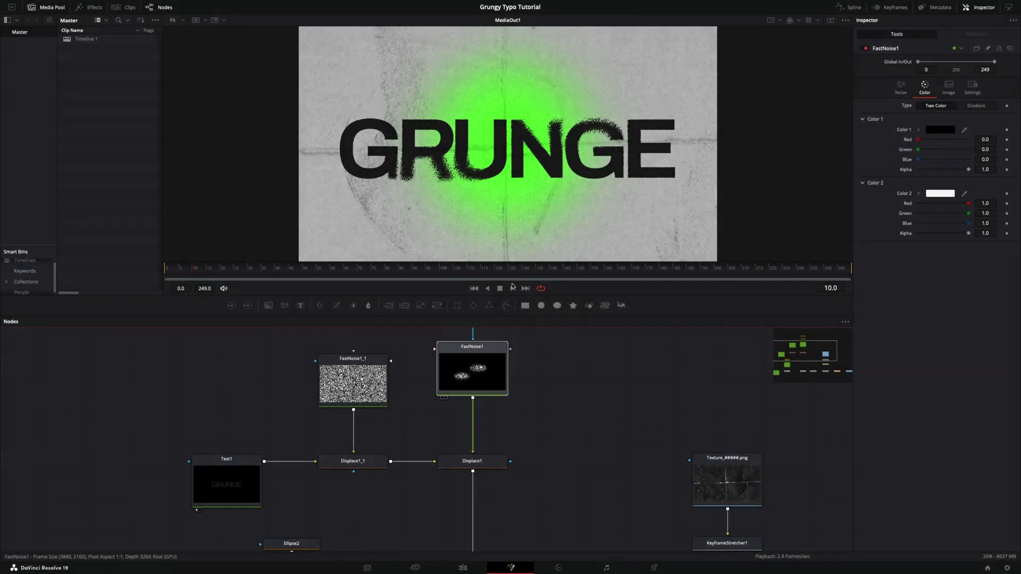
# Show FastNoise1 alone in the viewer and try raising its Seethe to 1.058.
pyautogui.click(495, 346)
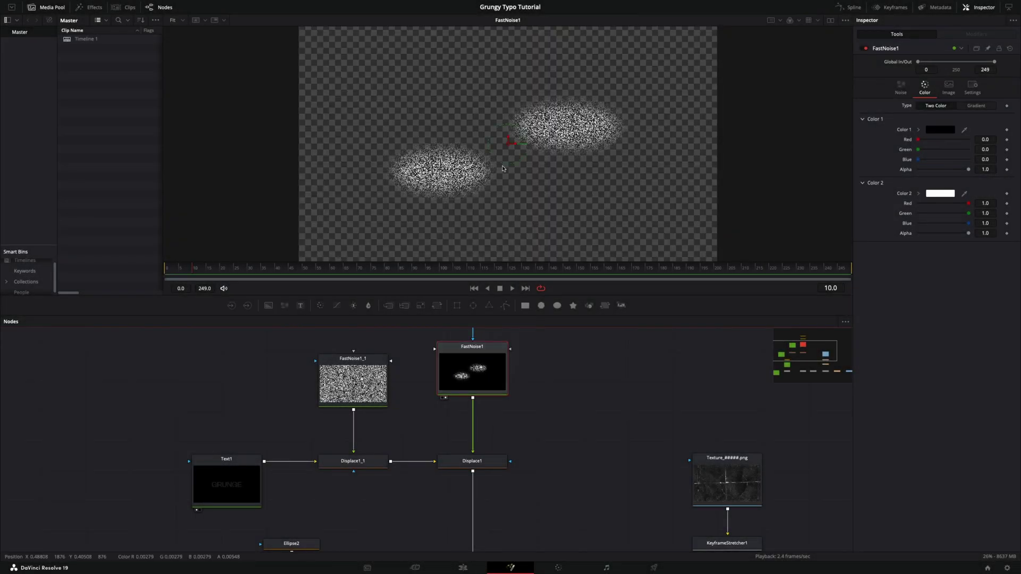
pyautogui.scroll(2, 503, 168)
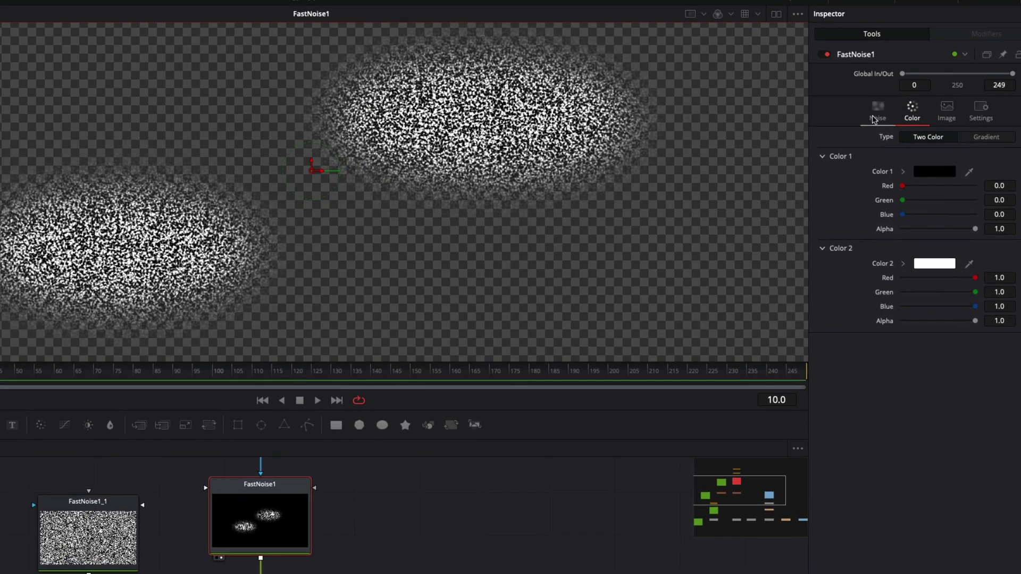
pyautogui.click(899, 89)
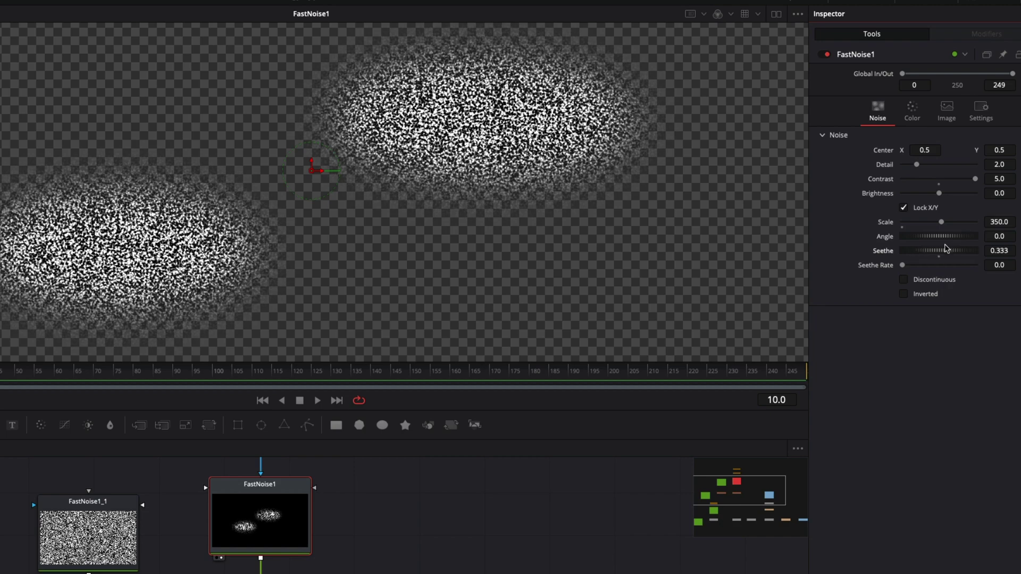
pyautogui.moveTo(946, 248); pyautogui.dragTo(998, 261)
# Animate FastNoise1's Seethe with the expression time*0.1.
pyautogui.rightClick(879, 254)
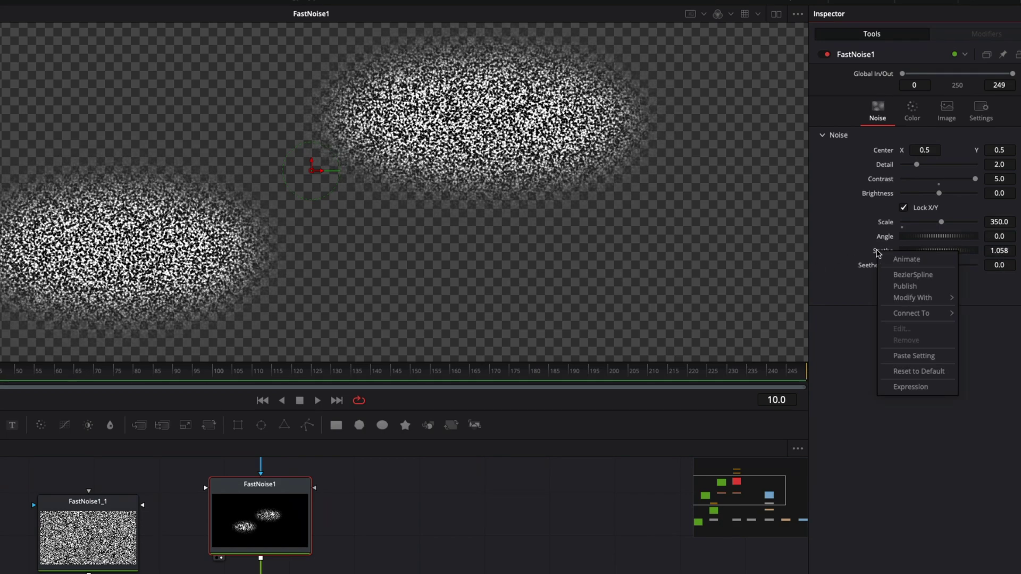
pyautogui.click(928, 388)
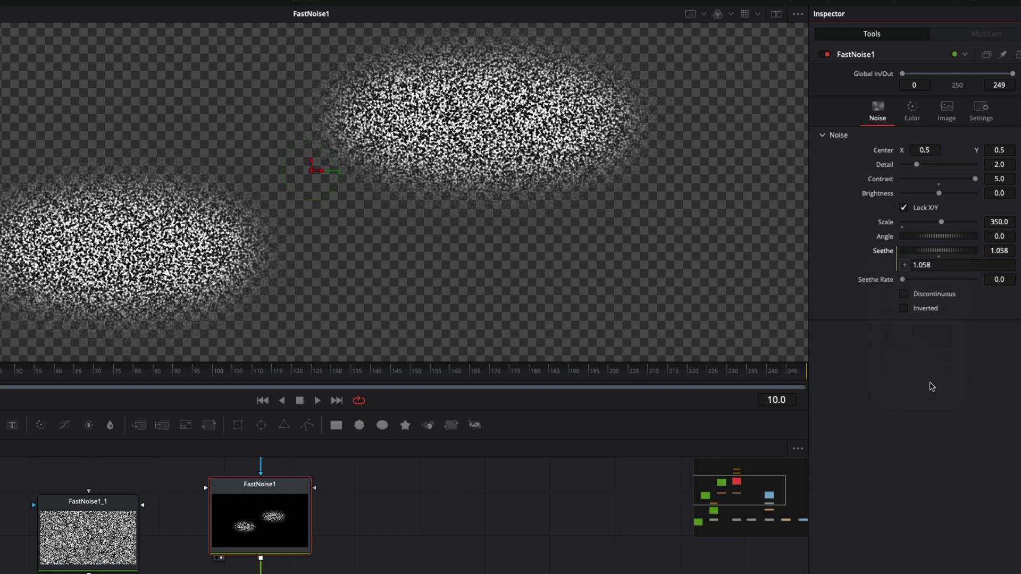
pyautogui.click(929, 264)
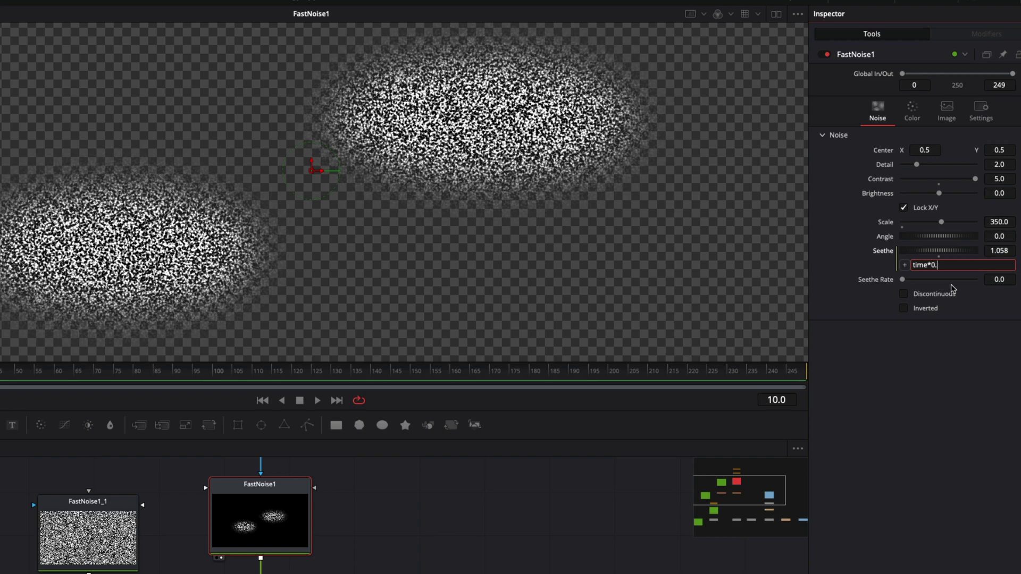
pyautogui.press('Return')
# Preview the animated noise and display the final MediaOut1 output in the viewer near the start of the timeline.
pyautogui.click(524, 519)
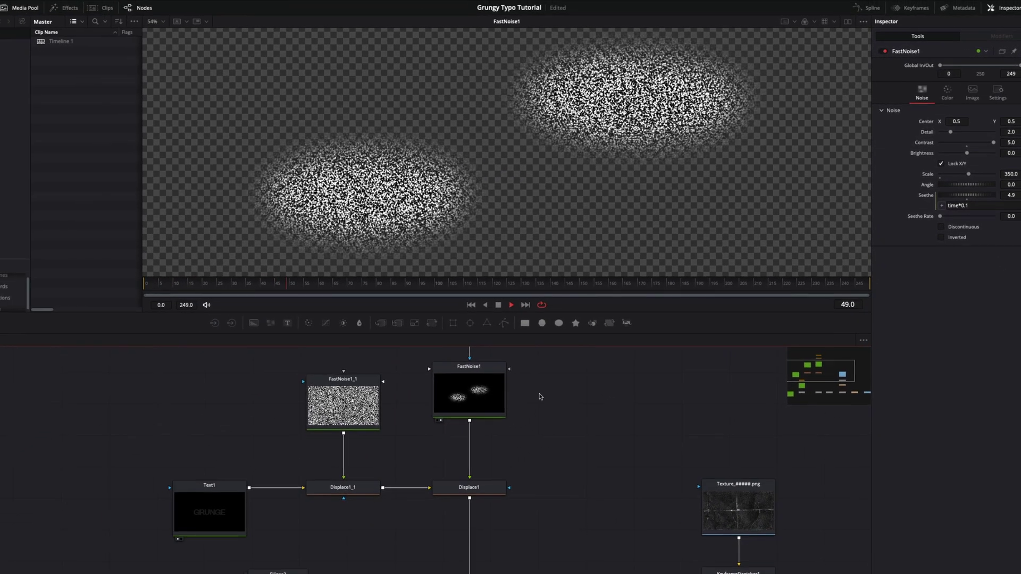
pyautogui.press('space')
pyautogui.moveTo(672, 468); pyautogui.dragTo(497, 388)
pyautogui.scroll(-1, 532, 437)
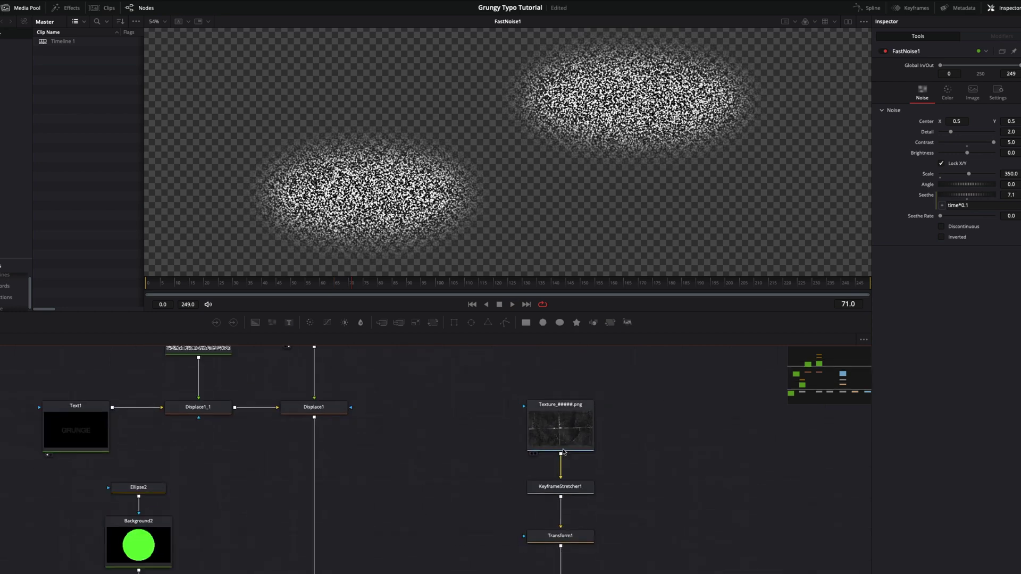
pyautogui.scroll(-3, 563, 452)
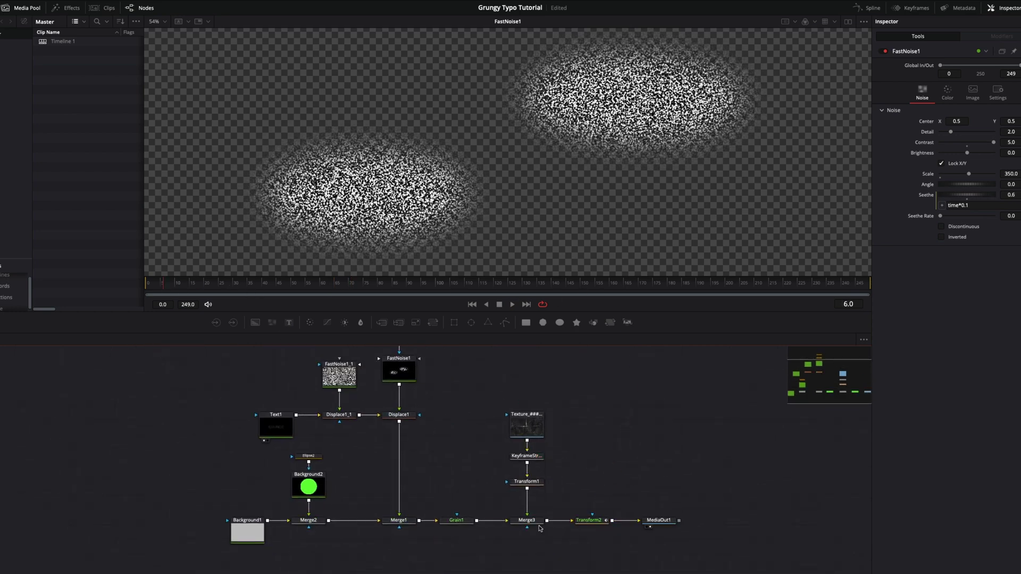
pyautogui.press('2')
pyautogui.click(155, 285)
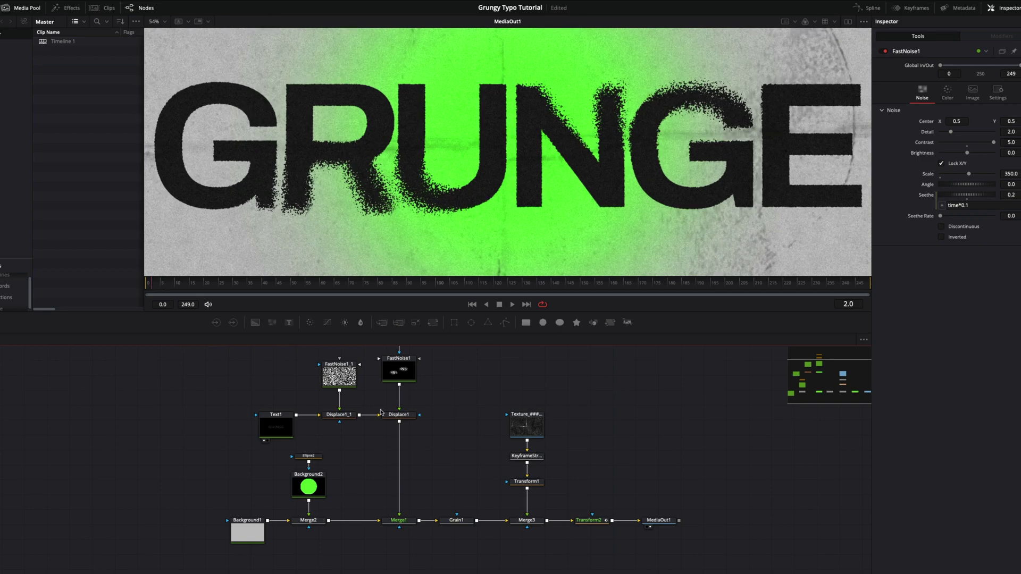